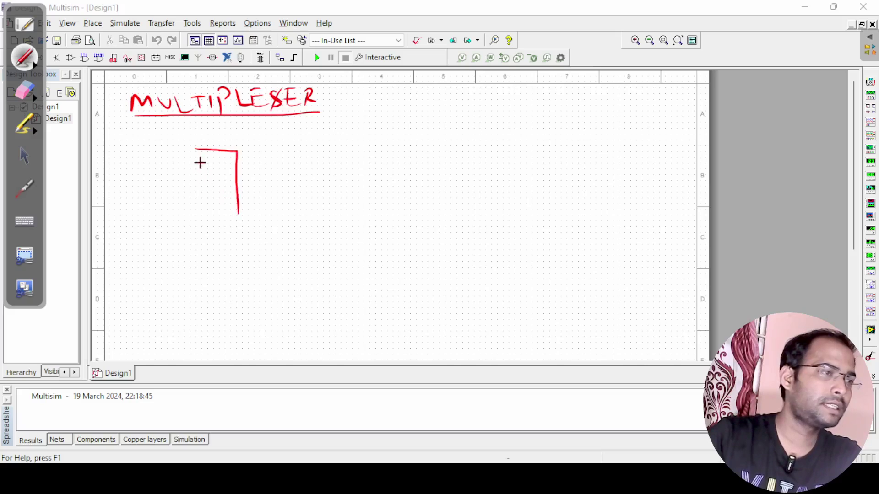
- Draw a rectangular multiplexer block below the heading, with two input lines labelled I0 and I1
mouse_move(194, 148)
mouse_down()
mouse_move(194, 226)
mouse_move(242, 213)
mouse_up()
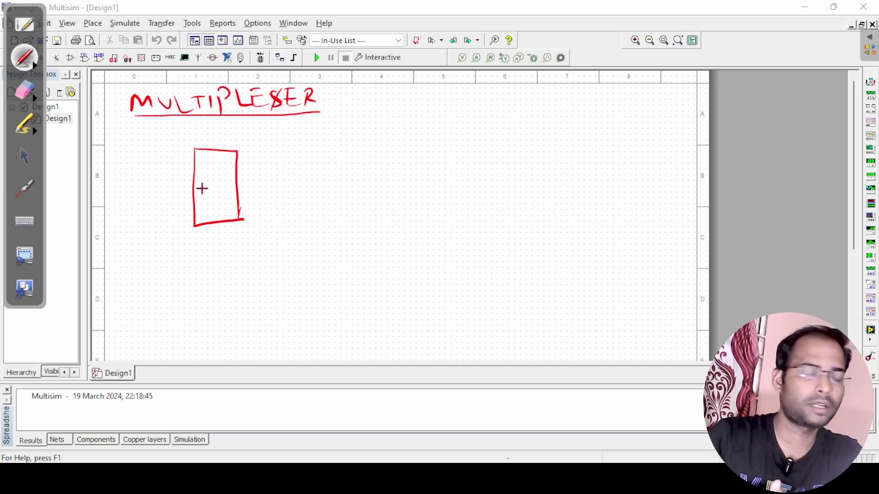
drag(140, 160, 195, 162)
mouse_move(155, 135)
mouse_down()
mouse_move(154, 154)
mouse_move(167, 153)
mouse_up()
mouse_move(143, 137)
mouse_down()
mouse_move(164, 133)
mouse_move(172, 146)
mouse_up()
mouse_move(149, 200)
mouse_down()
mouse_move(192, 199)
mouse_move(146, 224)
mouse_move(154, 207)
mouse_move(161, 225)
mouse_up()
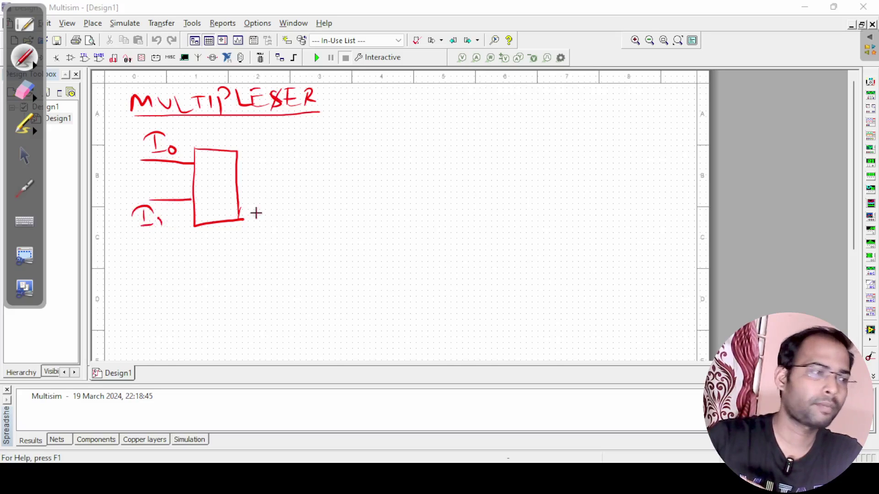
- Draw the block's output line labelled Y and its control line S0, captioned "Selection line"
mouse_move(237, 184)
mouse_down()
mouse_move(278, 188)
mouse_move(262, 174)
mouse_up()
drag(269, 160, 258, 182)
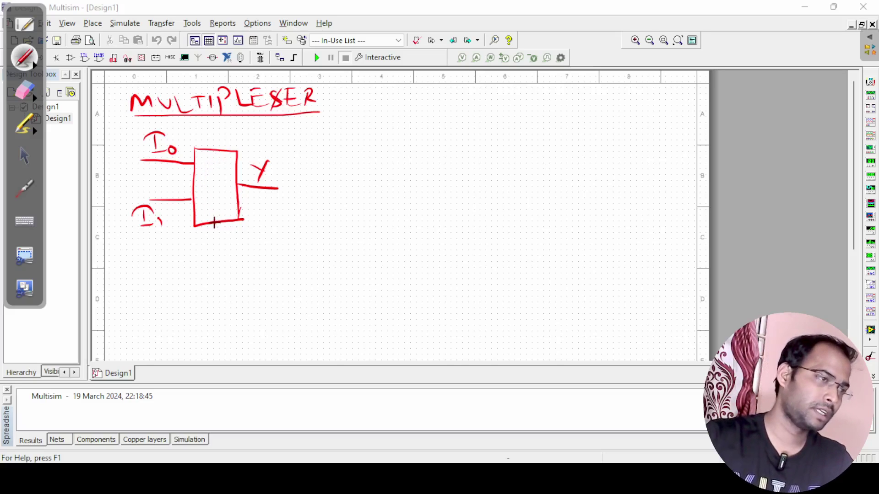
mouse_move(215, 221)
mouse_down()
mouse_move(207, 270)
mouse_move(230, 262)
mouse_up()
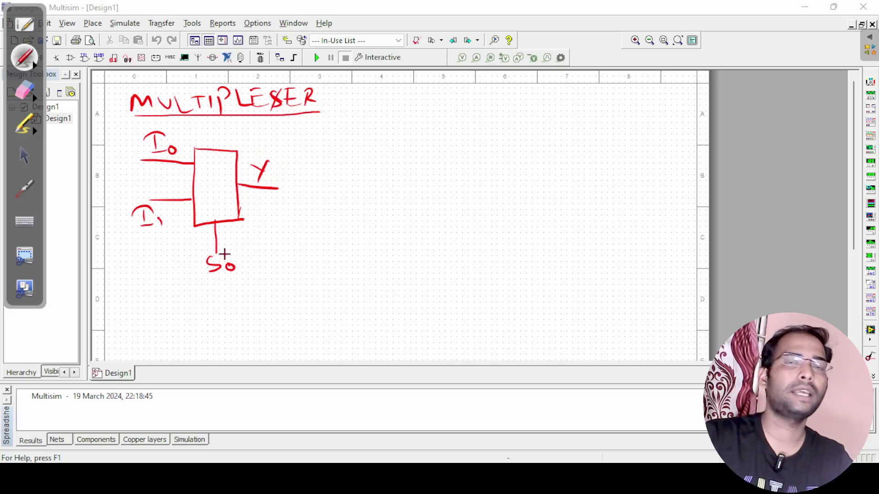
mouse_move(202, 296)
mouse_down()
mouse_move(236, 306)
mouse_move(244, 292)
mouse_move(279, 304)
mouse_move(314, 297)
mouse_up()
click(322, 298)
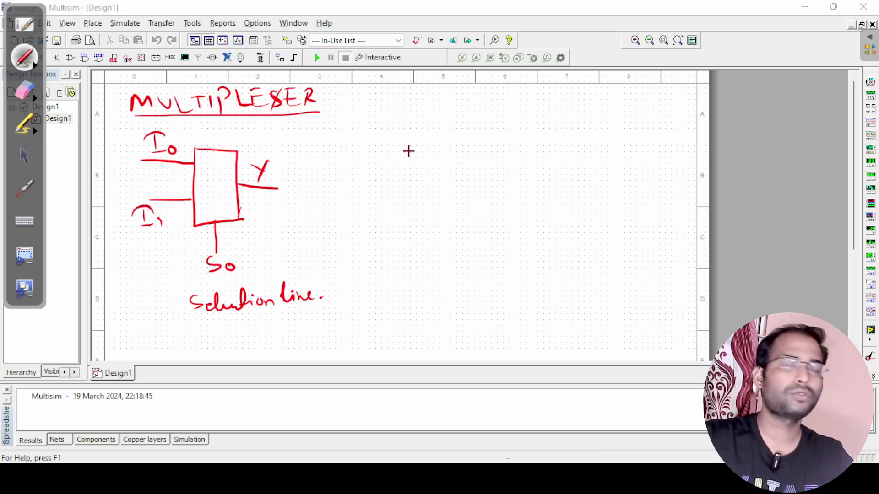
- Draw a truth table with columns S0 and Y, mapping 0 to I0 and 1 to I1
mouse_move(404, 134)
mouse_down()
mouse_move(394, 150)
mouse_move(434, 151)
mouse_move(430, 233)
mouse_up()
mouse_move(394, 159)
mouse_down()
mouse_move(480, 157)
mouse_move(462, 145)
mouse_move(448, 164)
mouse_up()
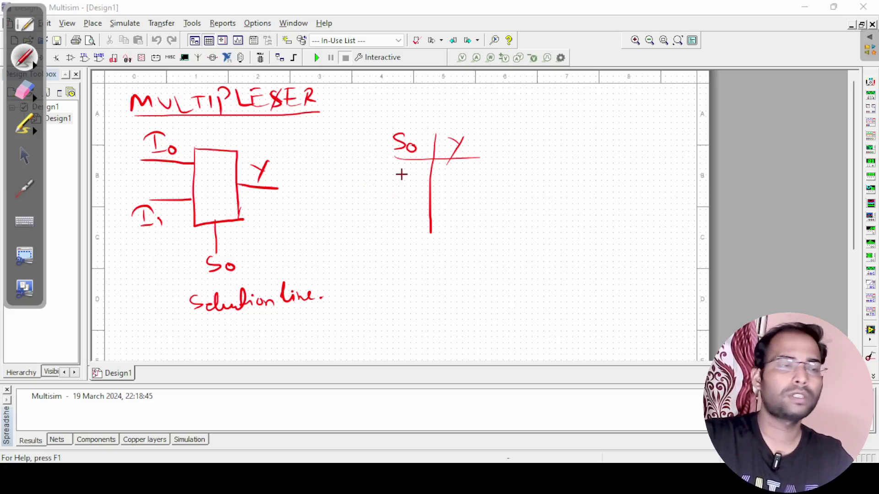
drag(405, 169, 407, 215)
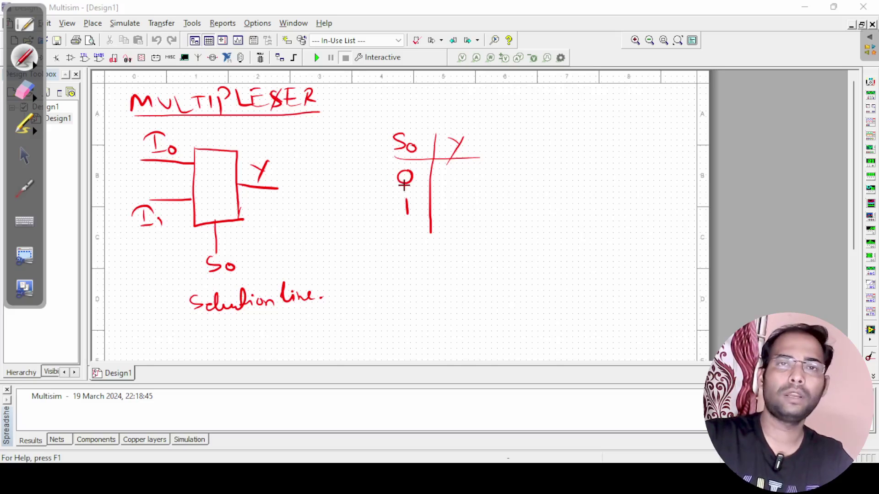
drag(447, 173, 463, 181)
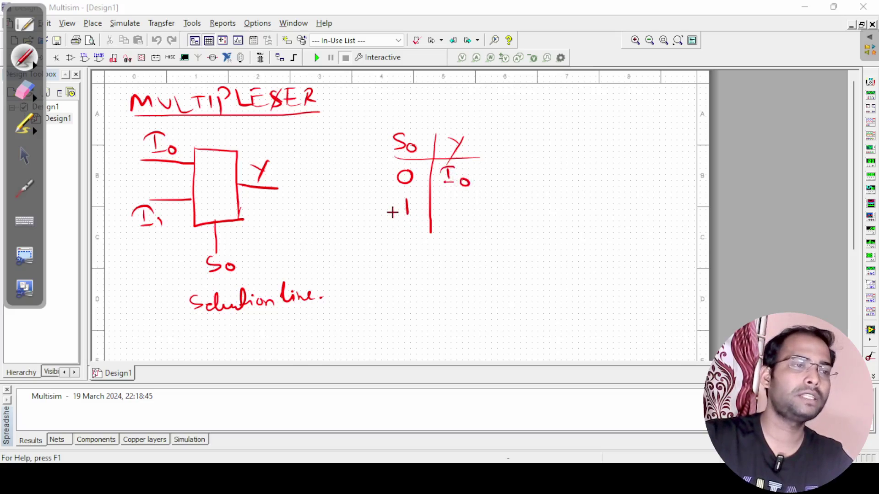
mouse_move(440, 204)
mouse_down()
mouse_move(445, 220)
mouse_move(461, 223)
mouse_up()
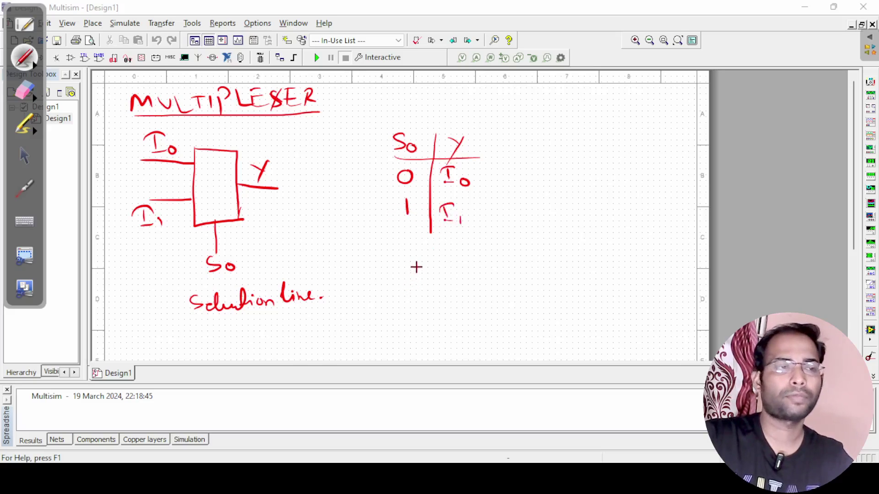
- Annotate the block diagram with S0 = 0/1, 0/1 beside I0, a tick mark beside I1, and Y = I0/I1
drag(242, 255, 249, 253)
drag(240, 260, 265, 246)
mouse_move(275, 167)
mouse_down()
mouse_move(293, 161)
mouse_move(294, 174)
mouse_move(291, 166)
mouse_move(305, 156)
mouse_up()
drag(313, 166, 313, 168)
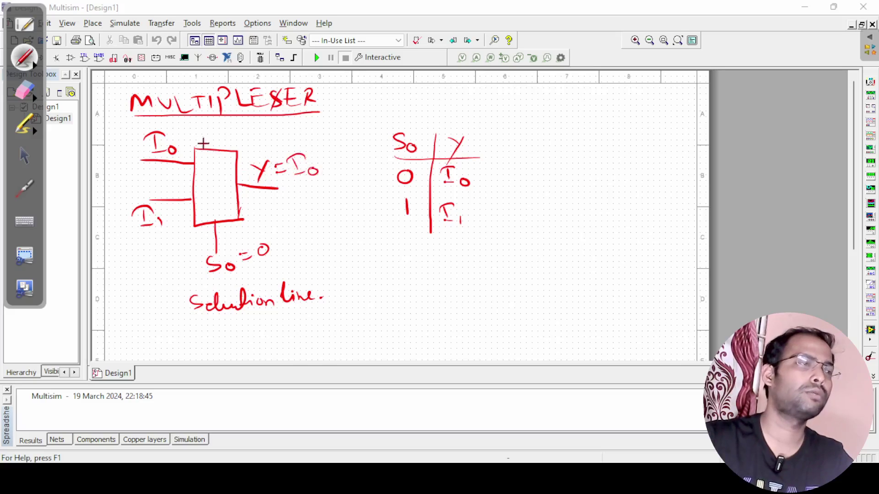
drag(177, 128, 181, 136)
drag(187, 127, 187, 138)
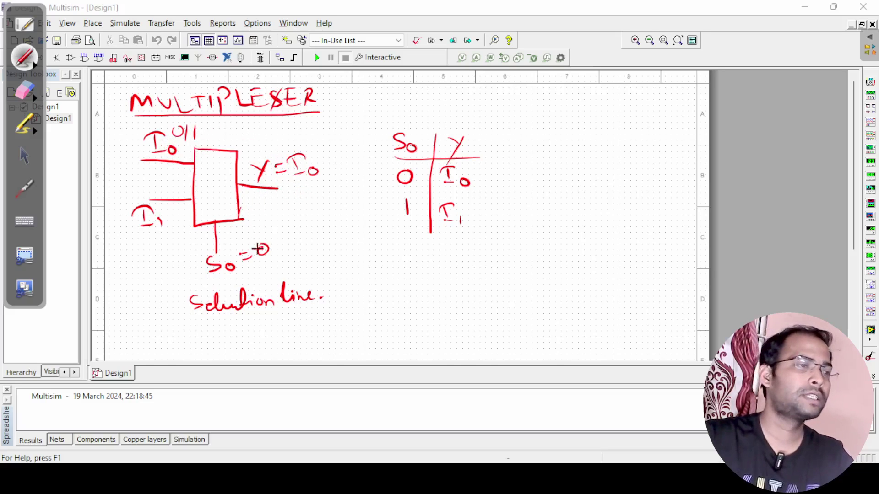
mouse_move(276, 244)
mouse_down()
mouse_move(271, 264)
mouse_move(292, 261)
mouse_up()
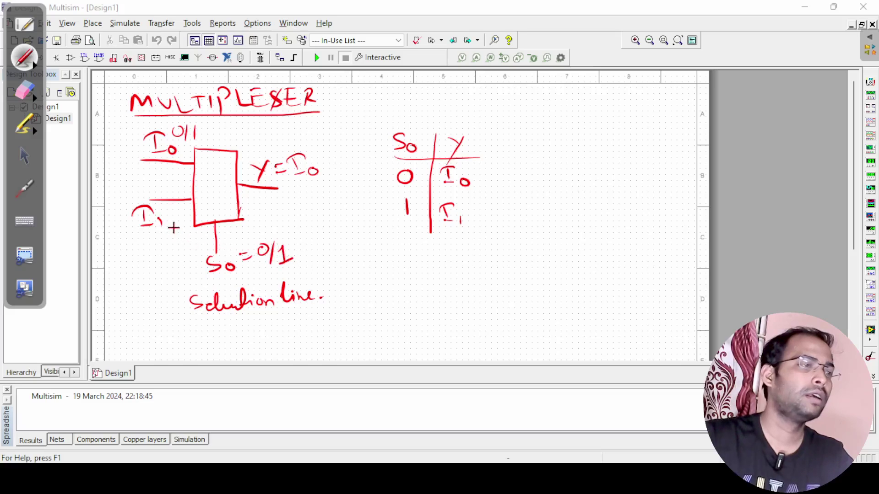
drag(168, 219, 179, 211)
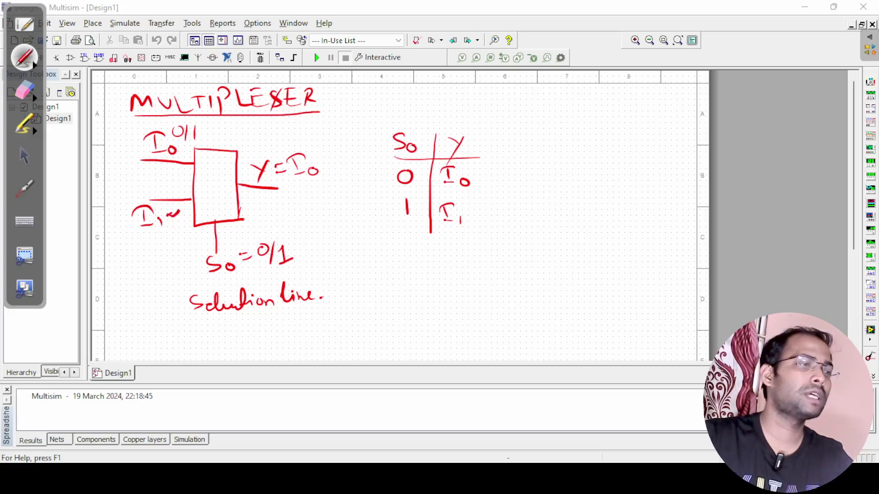
drag(330, 155, 321, 186)
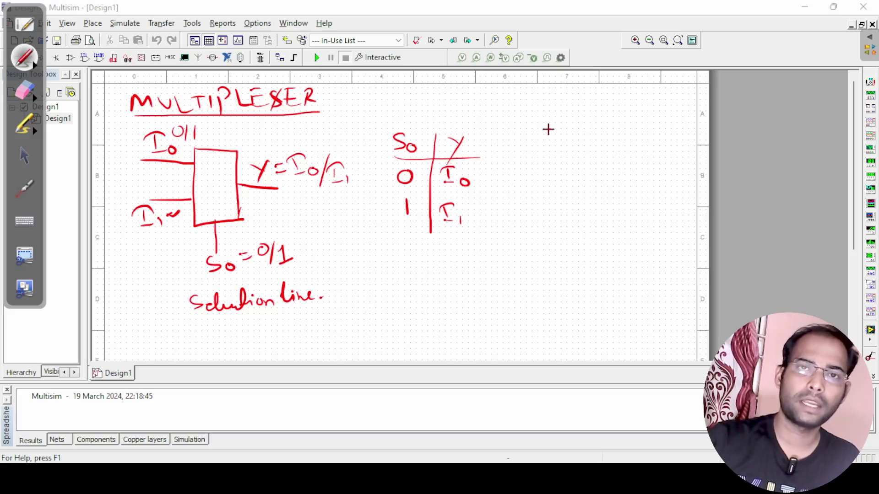
- Write the first part of the output equation, Y = S0'I0, ticking S0 and circling I0 in the truth table
mouse_move(541, 100)
mouse_down()
mouse_move(551, 106)
mouse_move(543, 118)
mouse_move(577, 112)
mouse_up()
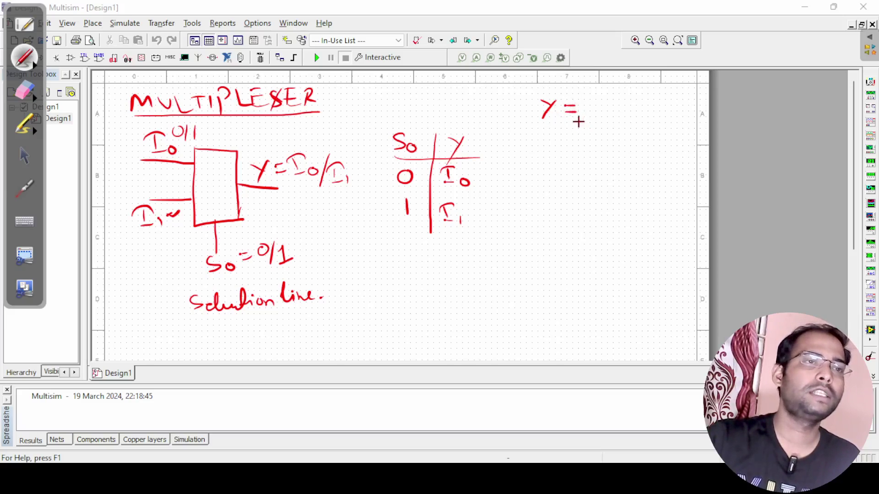
drag(391, 120, 411, 114)
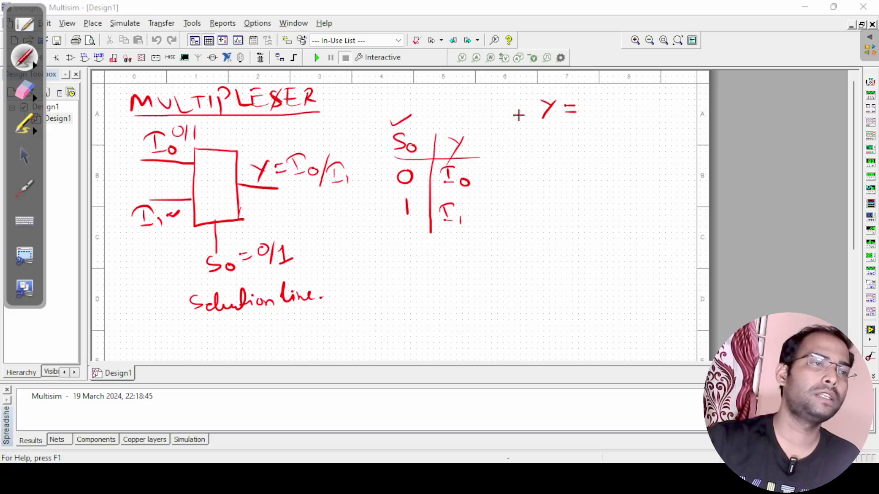
mouse_move(469, 163)
mouse_down()
mouse_move(444, 166)
mouse_move(438, 185)
mouse_up()
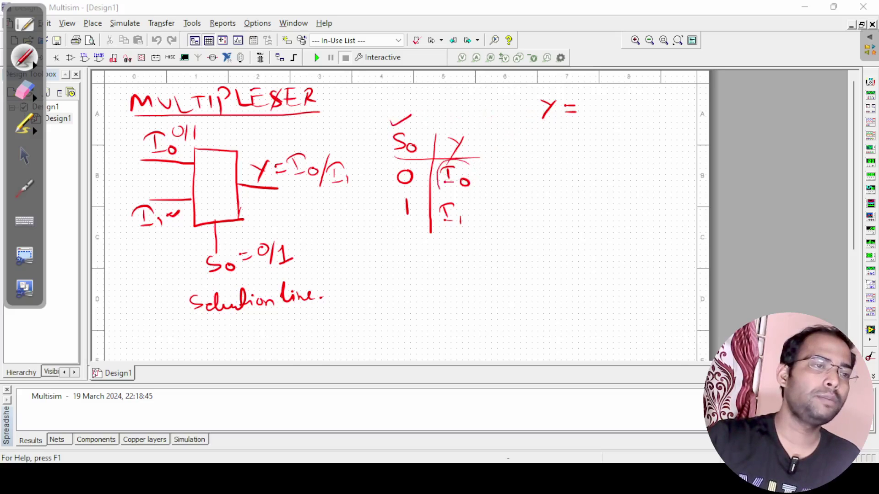
mouse_move(594, 98)
mouse_down()
mouse_move(585, 115)
mouse_move(601, 98)
mouse_move(615, 115)
mouse_move(629, 95)
mouse_up()
drag(635, 110, 632, 110)
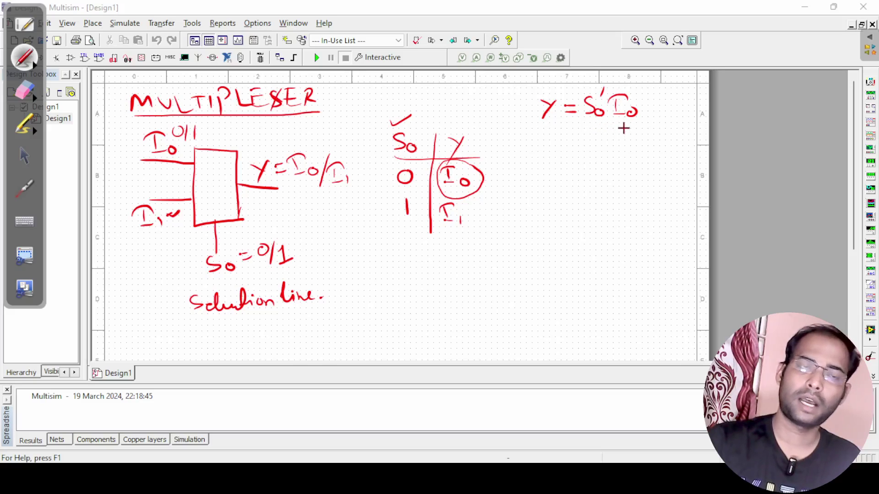
- Complete the output equation with + S0I1, tick the second truth-table row, and draw a box around the equation
mouse_move(646, 104)
mouse_down()
mouse_move(659, 104)
mouse_move(652, 112)
mouse_move(685, 97)
mouse_up()
drag(679, 98, 685, 115)
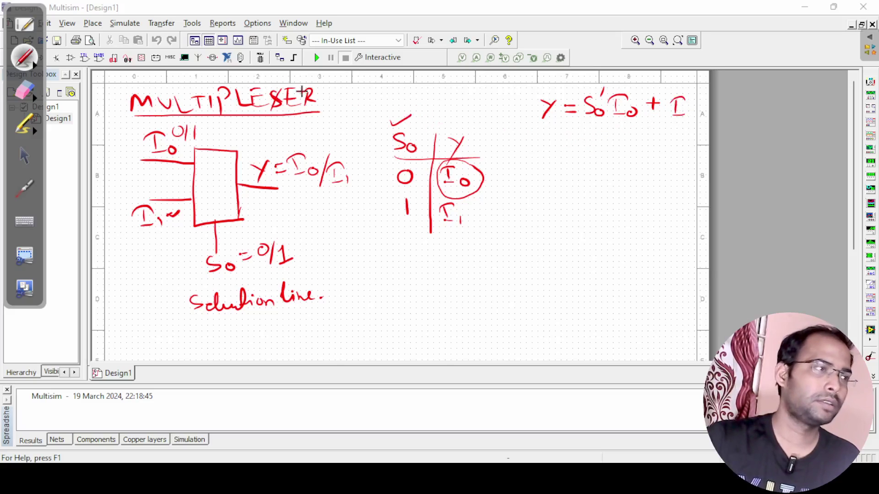
click(24, 90)
mouse_move(702, 112)
mouse_down()
mouse_move(670, 98)
mouse_move(707, 117)
mouse_up()
click(24, 57)
drag(475, 208, 484, 207)
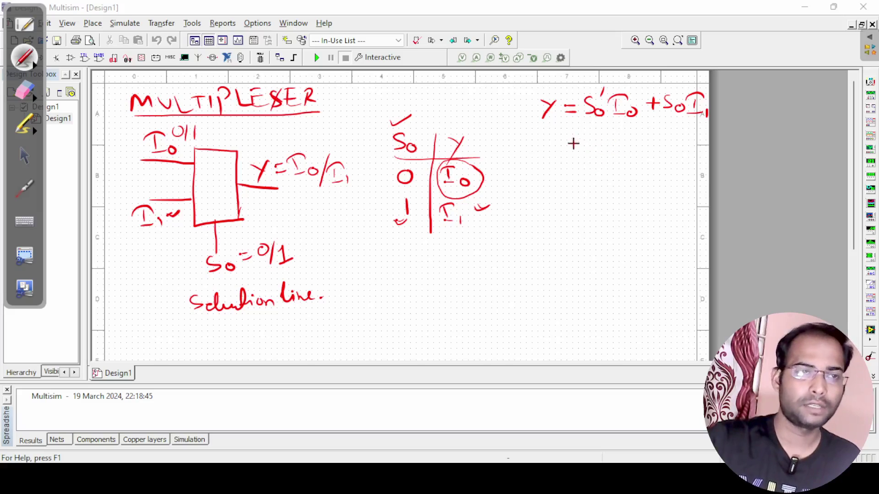
mouse_move(537, 90)
mouse_down()
mouse_move(535, 121)
mouse_move(690, 133)
mouse_move(598, 85)
mouse_move(703, 88)
mouse_move(715, 134)
mouse_up()
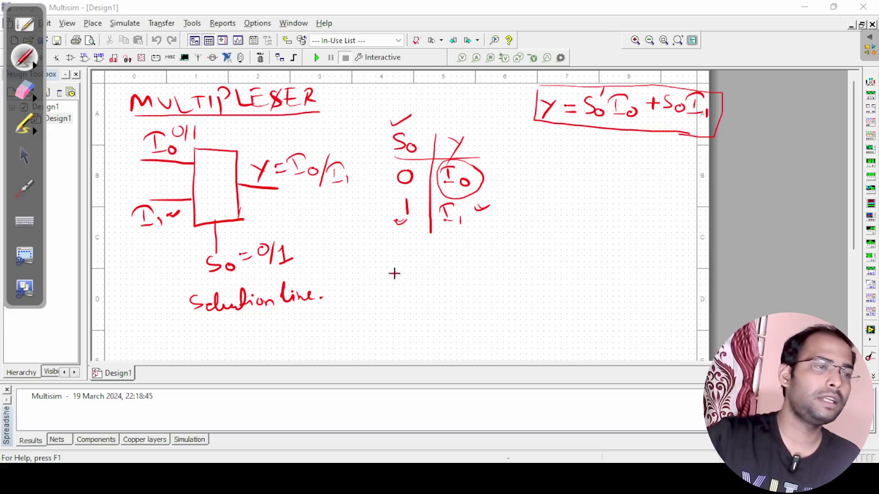
- Write "2 x 1" below the truth table with lines above and below it, and tick the block's two inputs
mouse_move(365, 267)
mouse_down()
mouse_move(381, 283)
mouse_move(400, 283)
mouse_up()
drag(415, 270, 416, 286)
mouse_move(361, 290)
mouse_down()
mouse_move(430, 287)
mouse_move(416, 292)
mouse_up()
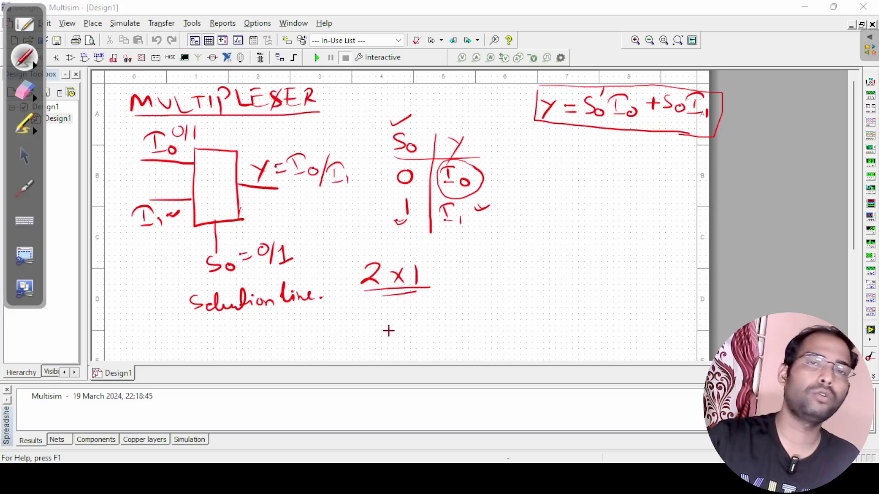
drag(115, 158, 126, 155)
drag(110, 186, 121, 184)
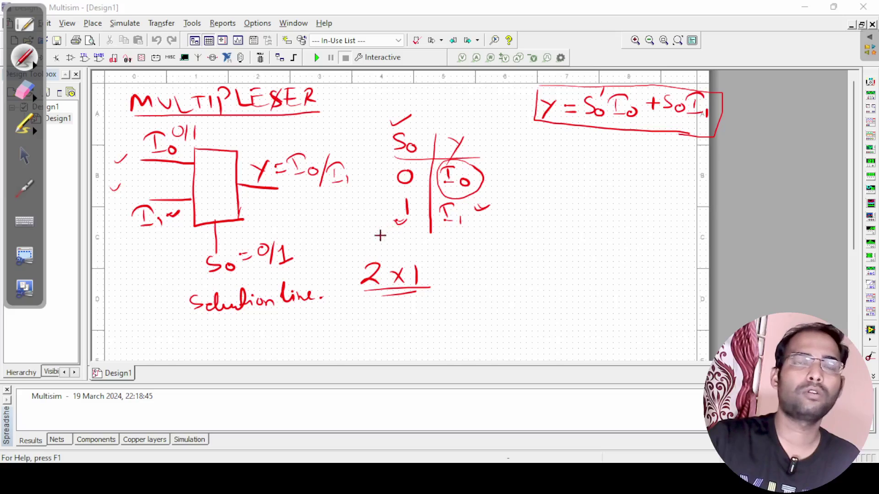
drag(362, 253, 416, 254)
- Erase all the handwritten notes except the boxed Y equation and return to the normal pointer
click(24, 90)
mouse_move(158, 139)
mouse_down()
mouse_move(161, 103)
mouse_move(279, 86)
mouse_move(379, 118)
mouse_move(456, 161)
mouse_move(477, 184)
mouse_move(451, 229)
mouse_move(367, 219)
mouse_move(390, 284)
mouse_move(453, 294)
mouse_move(217, 290)
mouse_move(351, 170)
mouse_move(352, 158)
mouse_move(196, 157)
mouse_move(137, 169)
mouse_move(127, 230)
mouse_move(236, 218)
mouse_move(174, 212)
mouse_move(82, 128)
mouse_up()
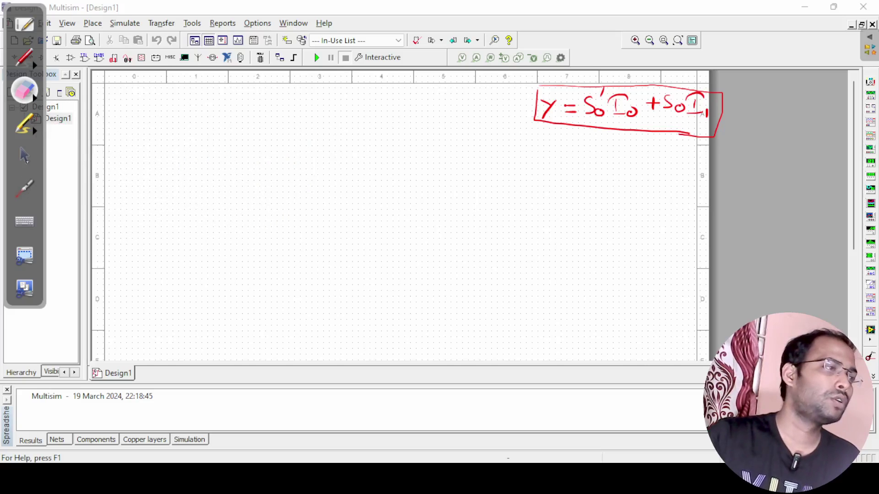
click(24, 155)
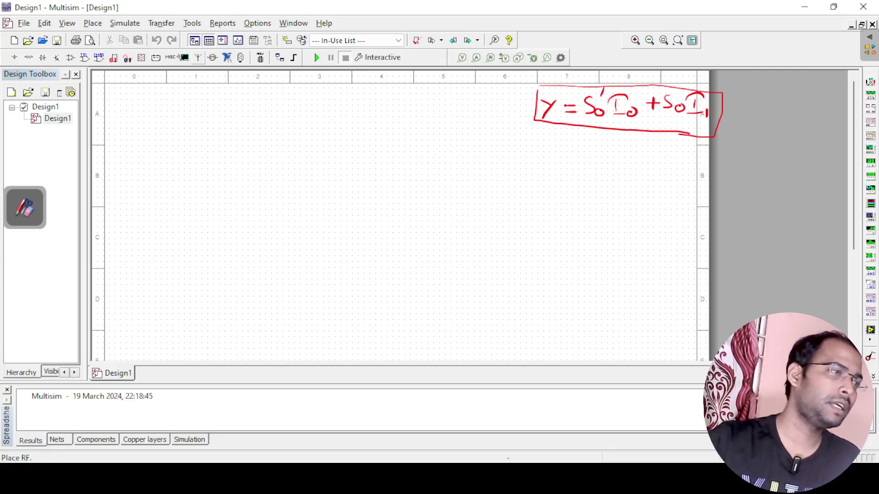
- Find AND2 among all component groups and place two of these gates on the schematic, one below the other
click(14, 57)
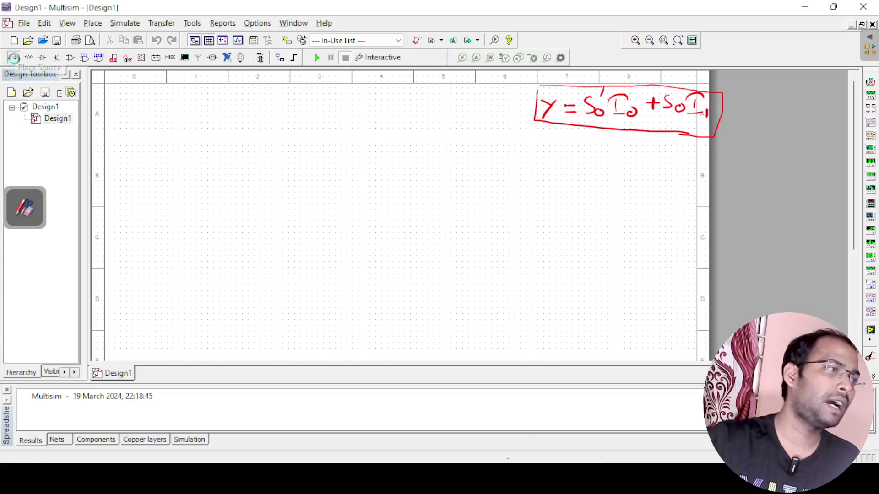
click(178, 187)
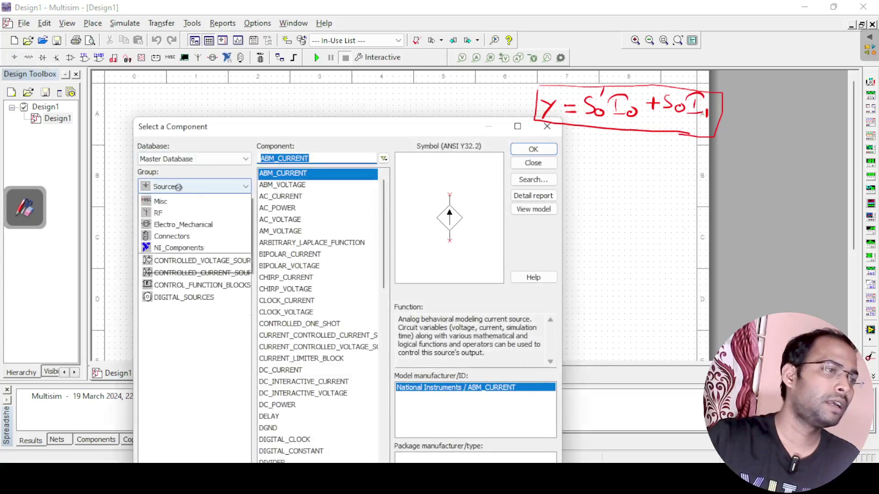
click(175, 204)
click(314, 157)
text(and)
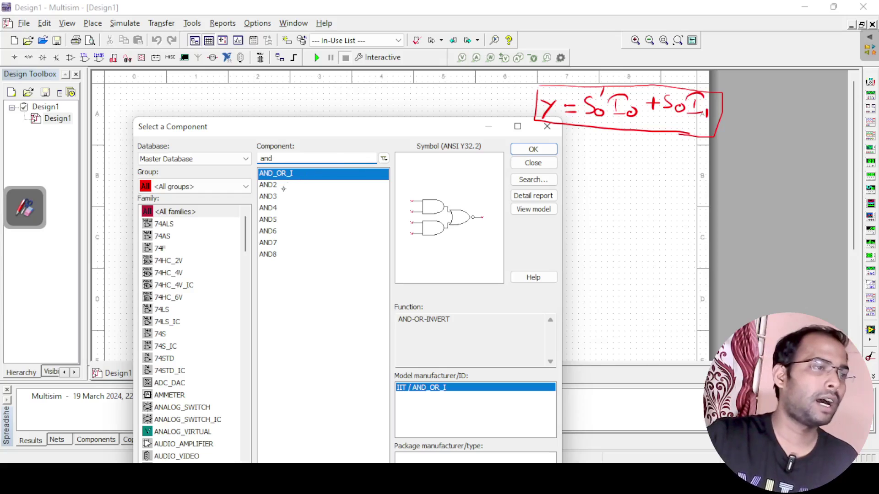
click(284, 186)
click(533, 149)
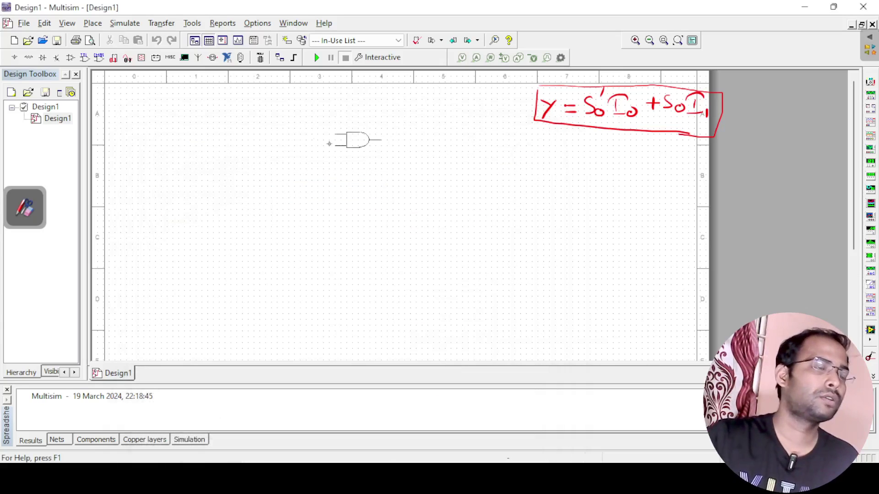
key(Escape)
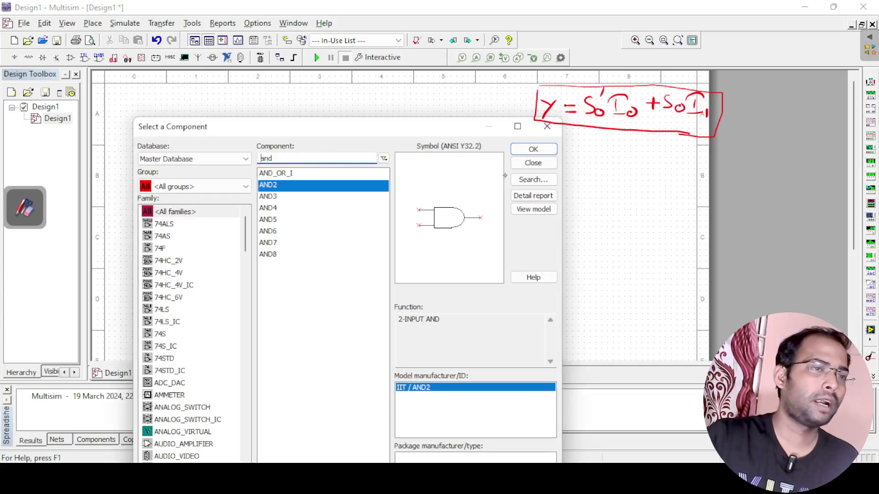
click(533, 149)
click(322, 192)
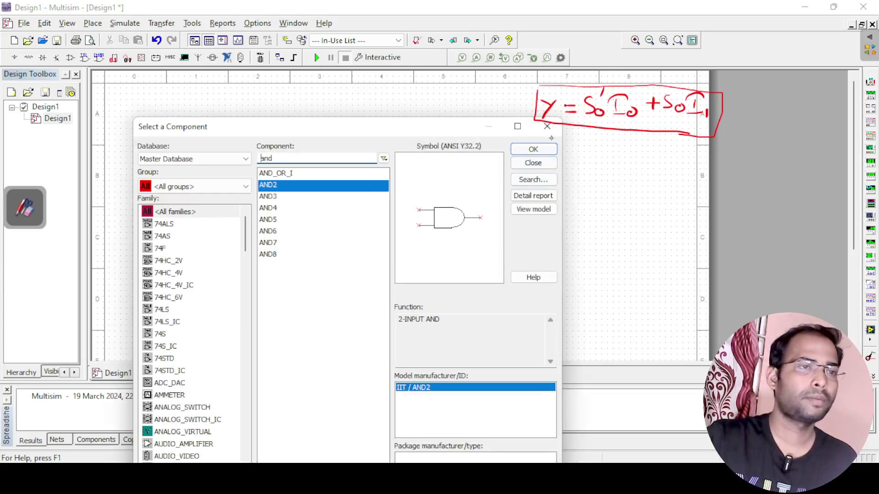
click(547, 126)
- Find INTERACTIVE_DIGITAL_CONSTANT among all component groups and place one above and to the left of the upper AND2 gate
click(636, 40)
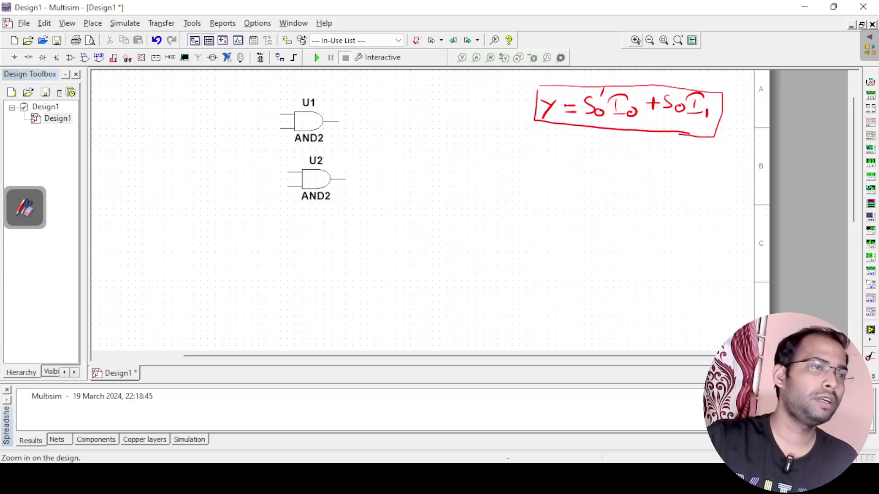
click(635, 40)
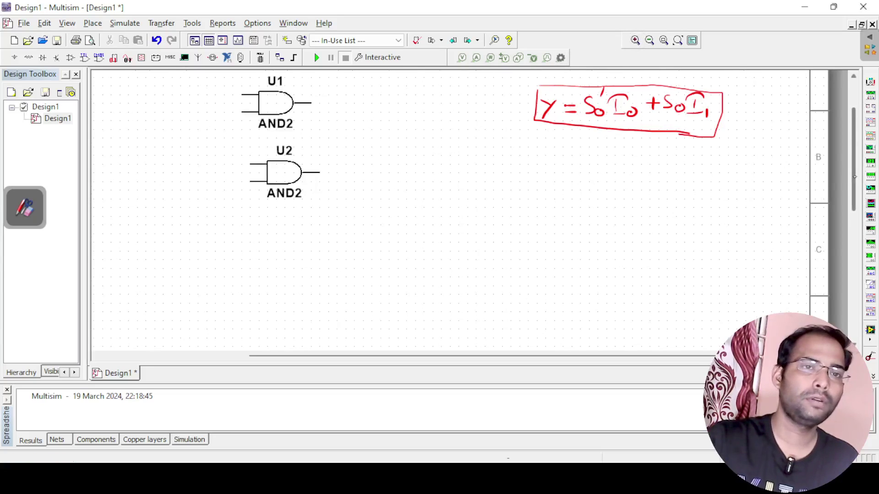
drag(854, 175, 855, 150)
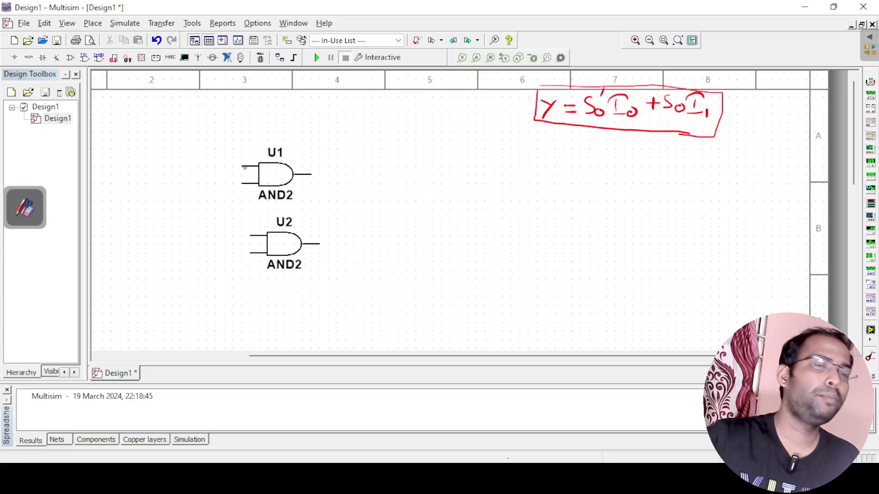
click(14, 57)
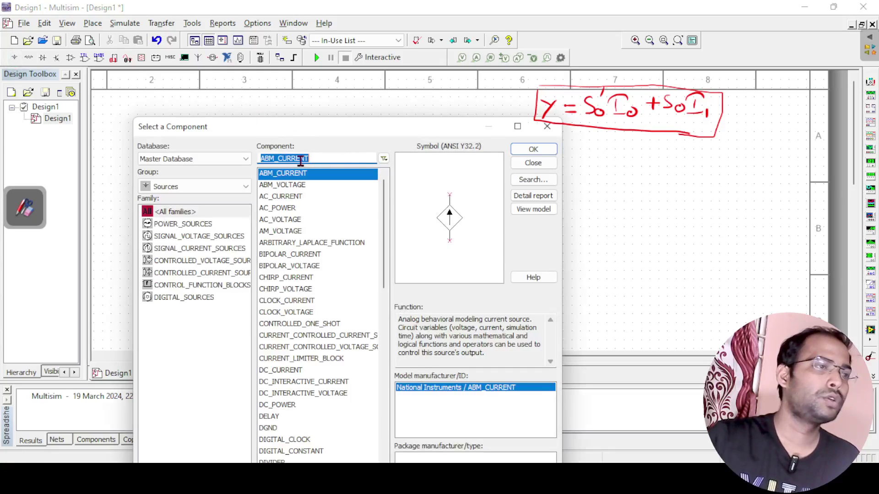
click(186, 188)
scroll(182, 204, up, 1)
click(179, 202)
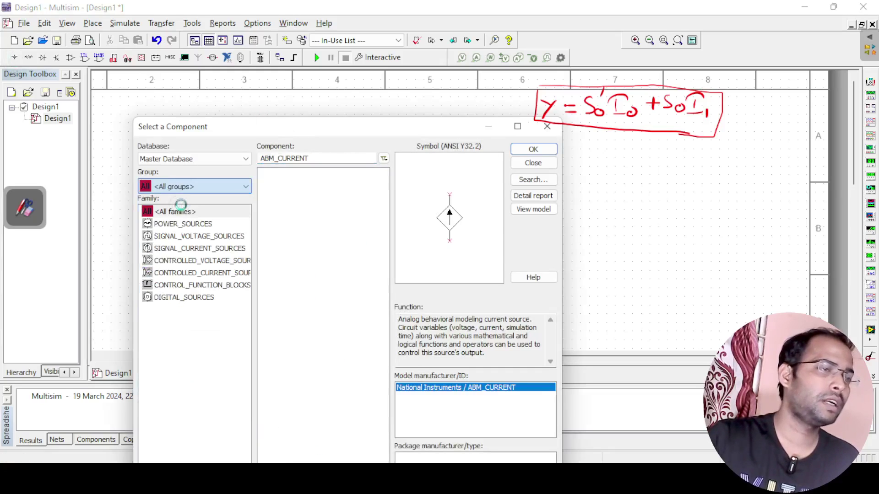
click(285, 159)
key(BackSpace)
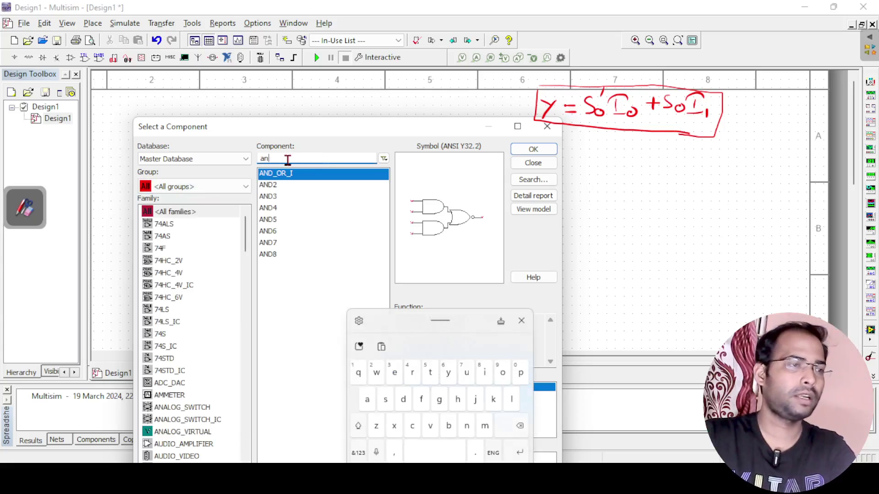
key(BackSpace)
key(BackSpace)
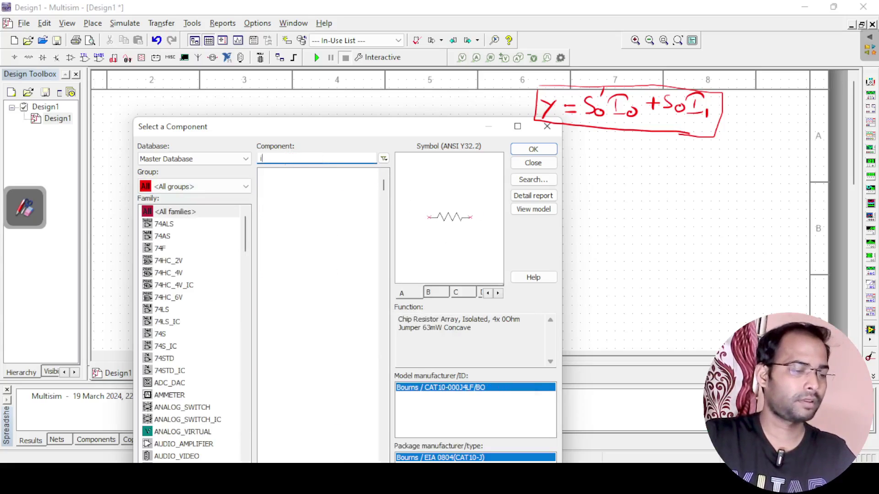
text(int)
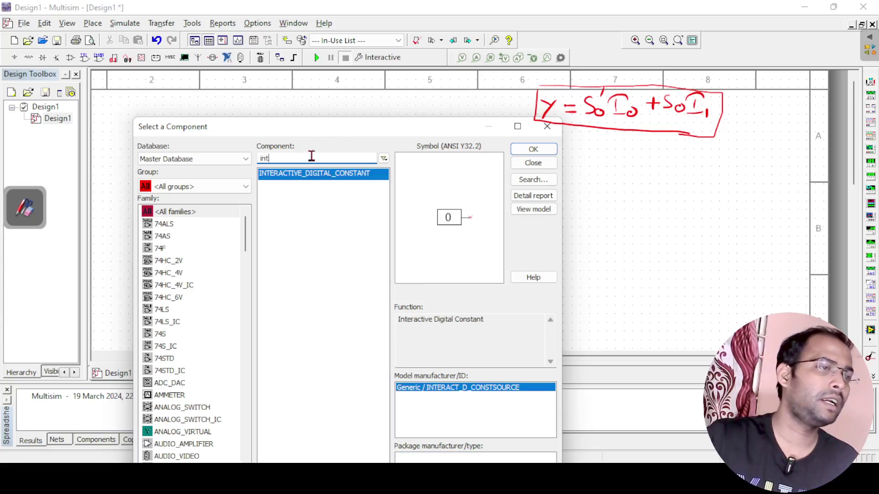
click(522, 150)
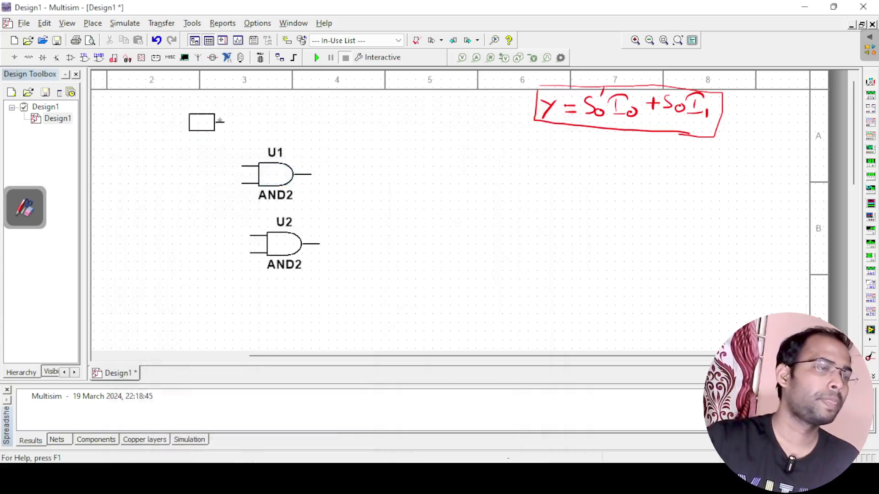
click(206, 114)
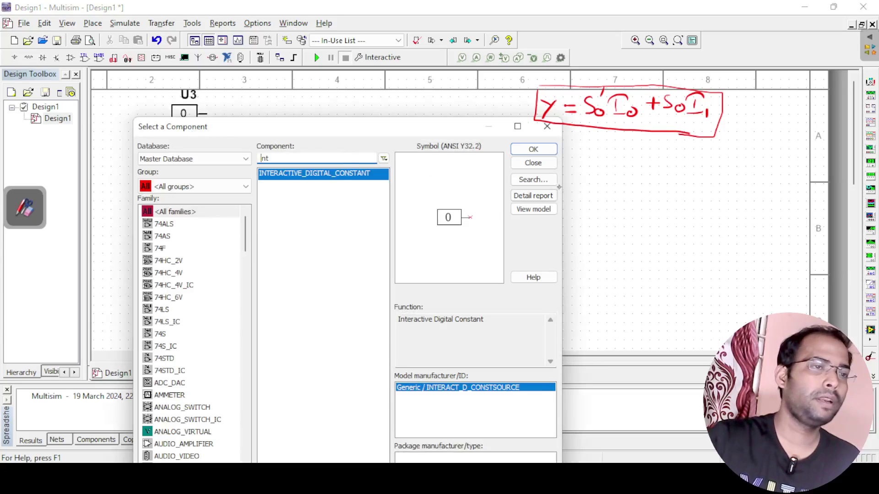
- Place two more interactive digital constants to the left of the AND2 gates, one beside each gate
click(542, 151)
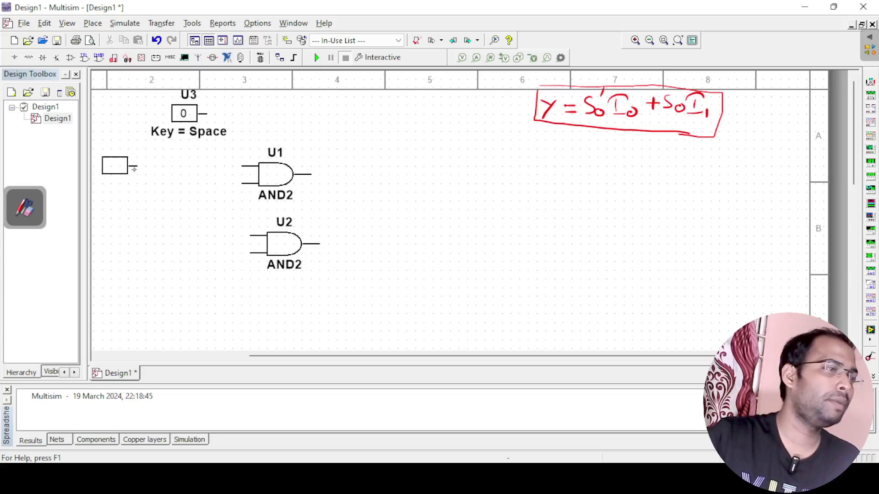
click(132, 165)
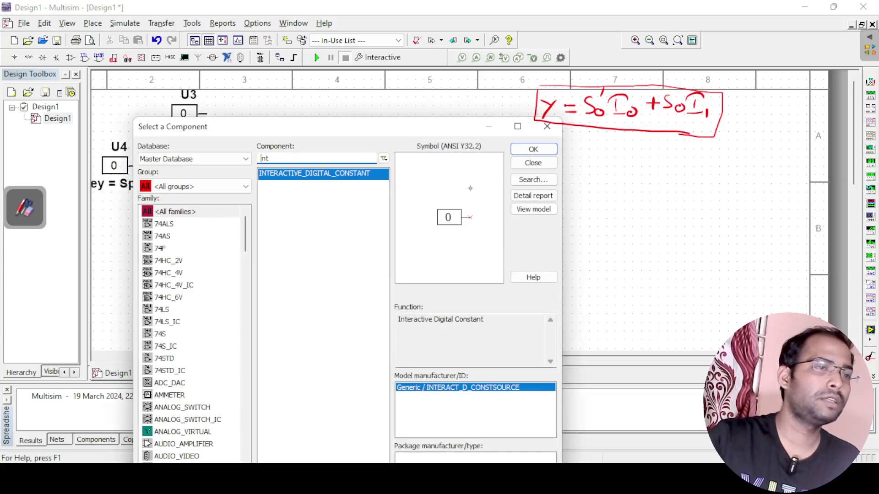
click(533, 150)
click(134, 236)
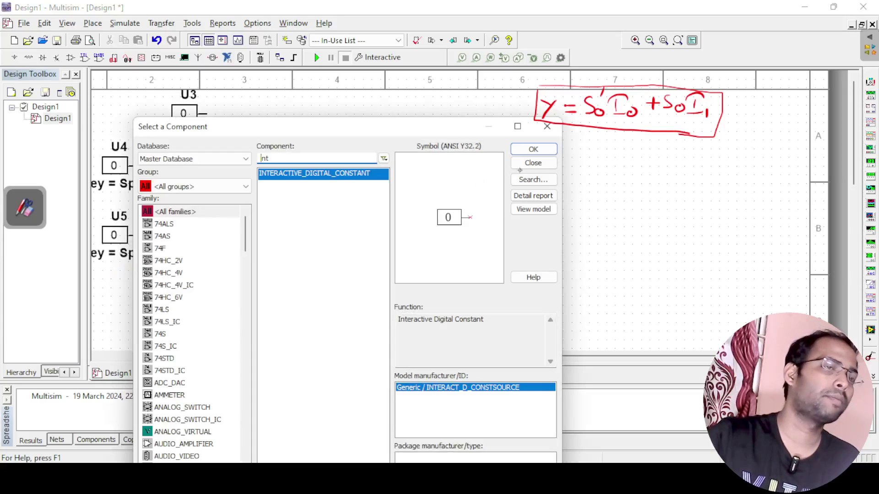
- Find OR2 among all component groups and place one gate to the right of the two AND2 gates
click(197, 186)
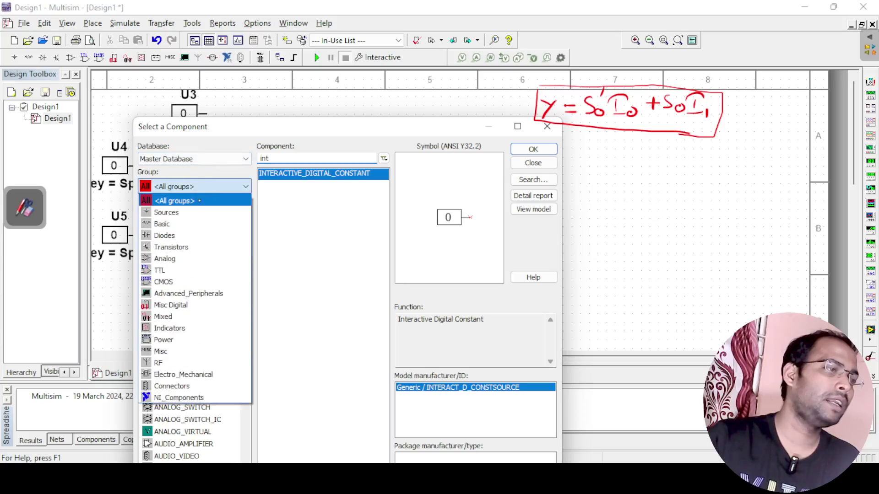
click(194, 202)
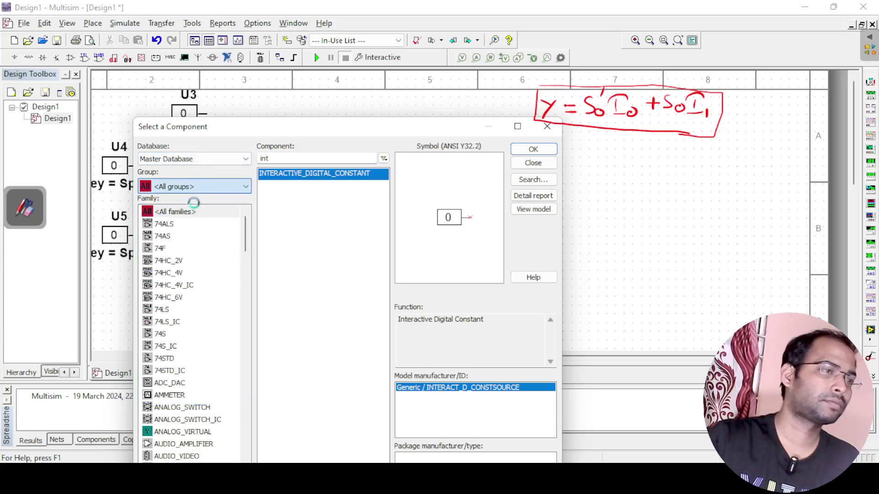
click(275, 158)
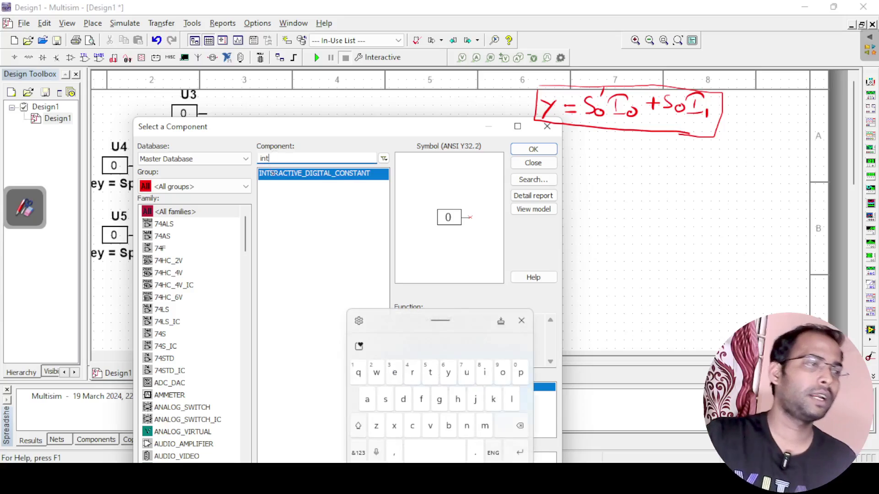
key(BackSpace)
key(BackSpace)
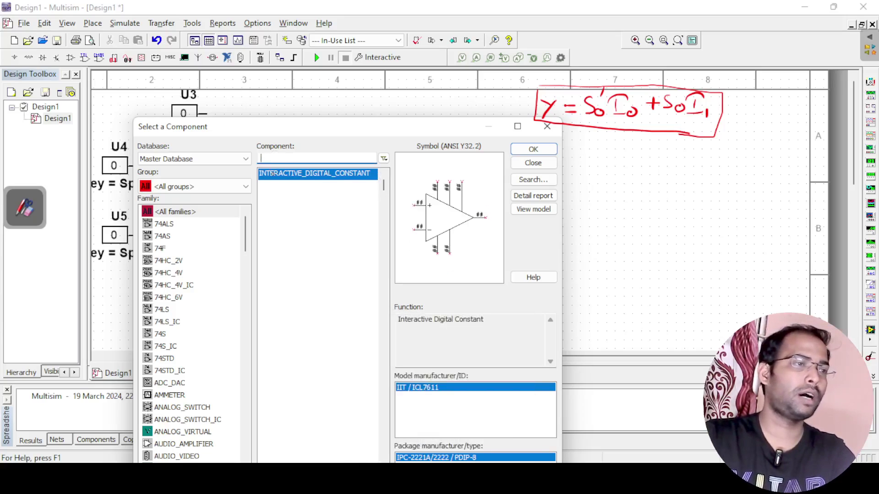
text(or)
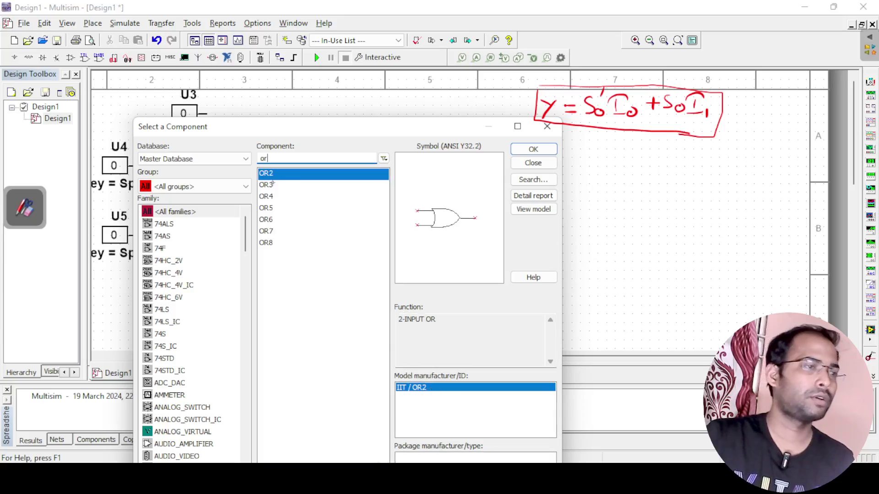
click(533, 150)
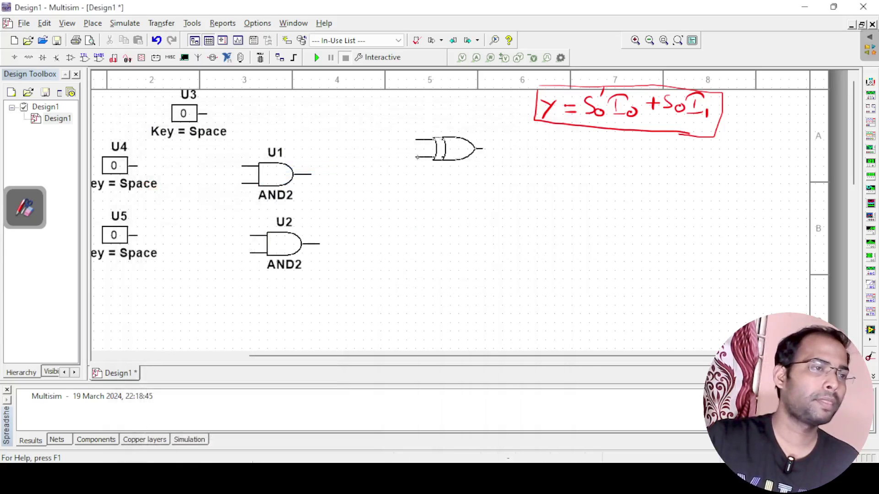
click(380, 208)
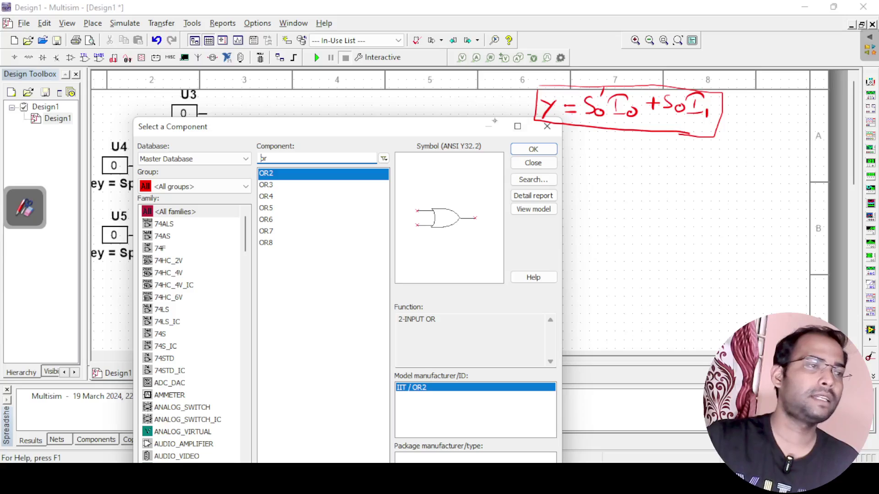
- Find NOT among all component groups and place one inverter just below the uppermost digital constant
click(207, 187)
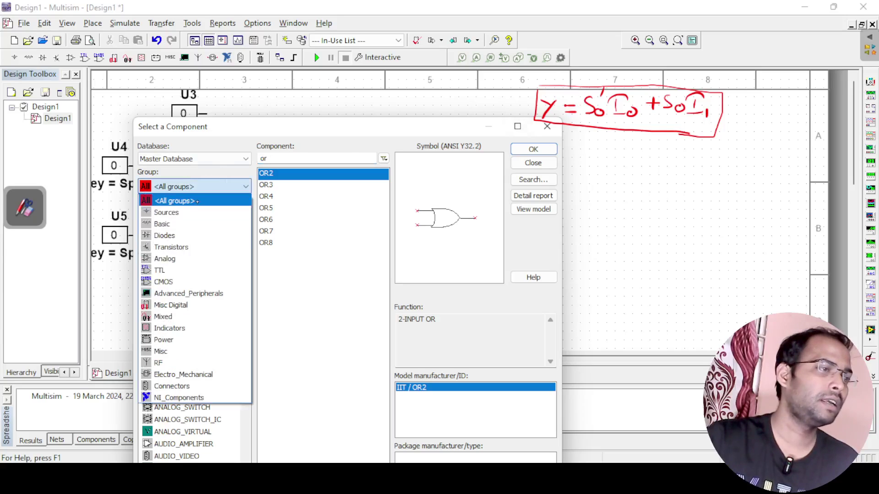
click(197, 201)
click(279, 158)
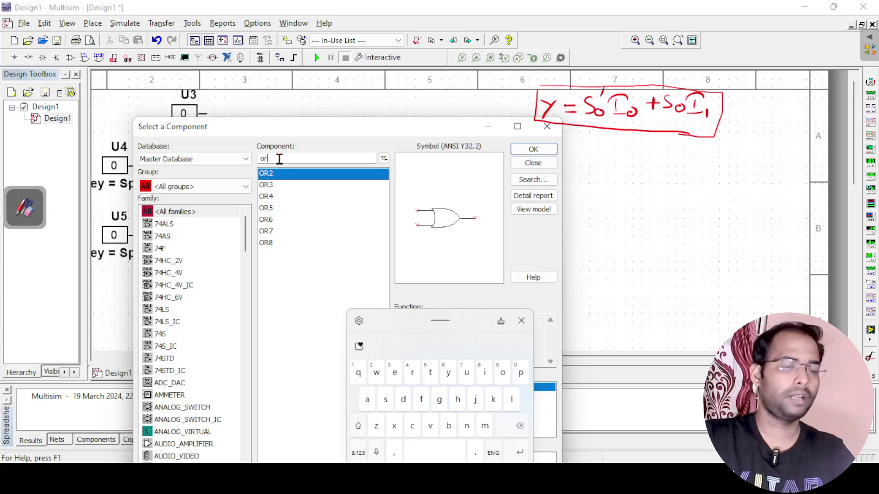
key(BackSpace)
text(n)
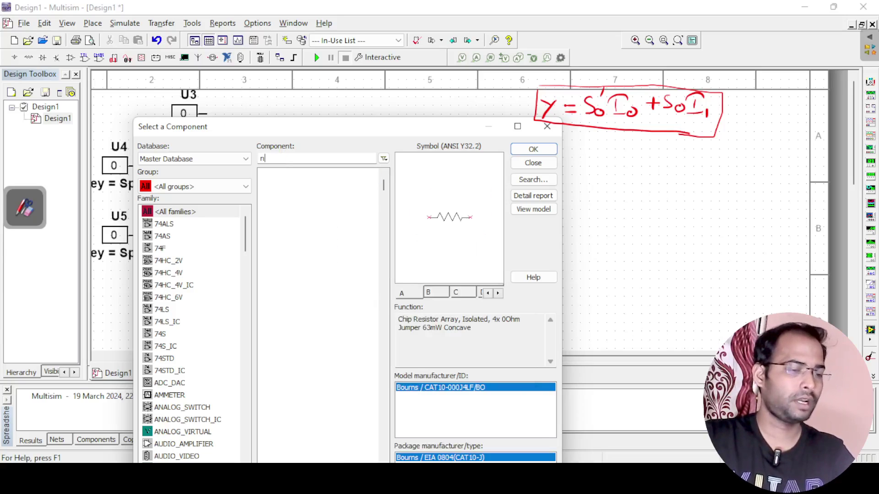
text(ot)
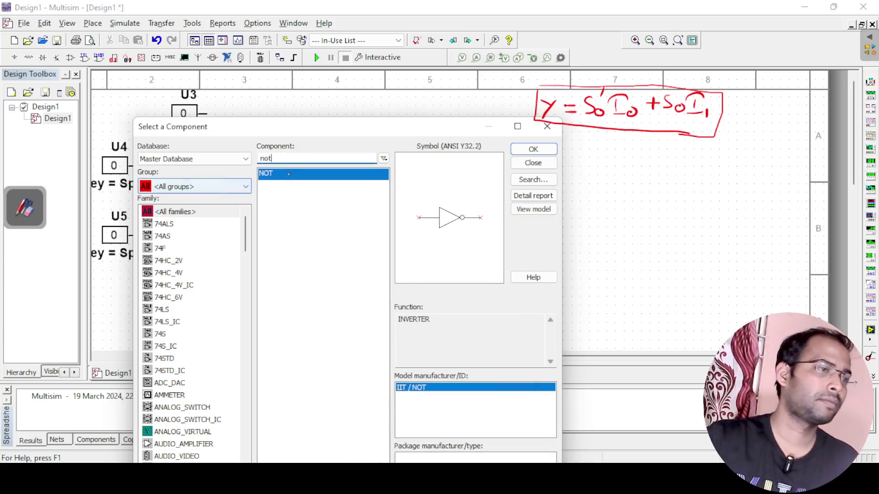
click(534, 149)
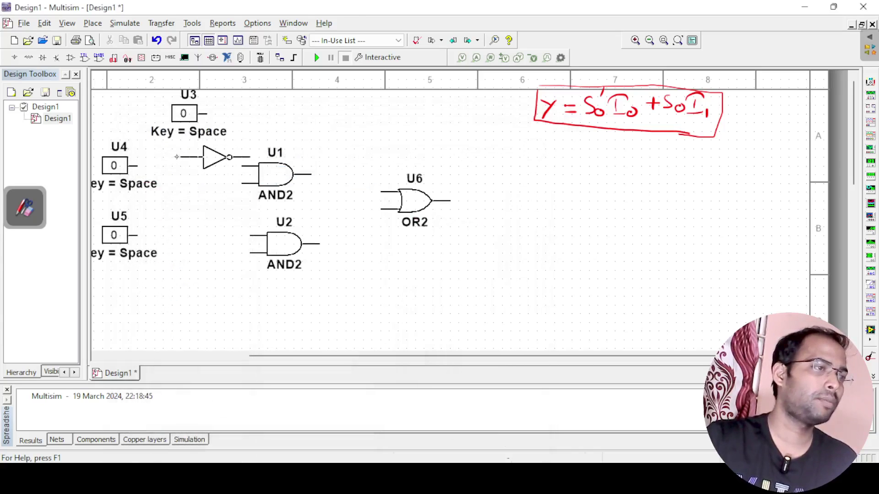
click(170, 154)
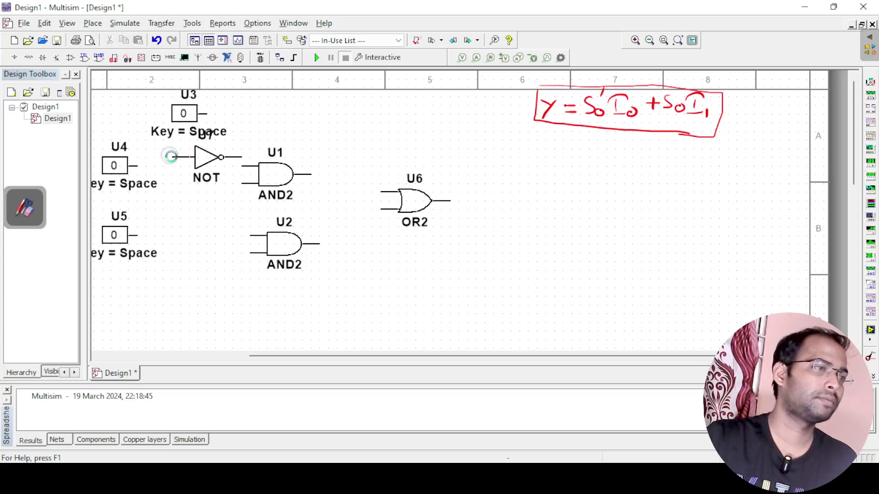
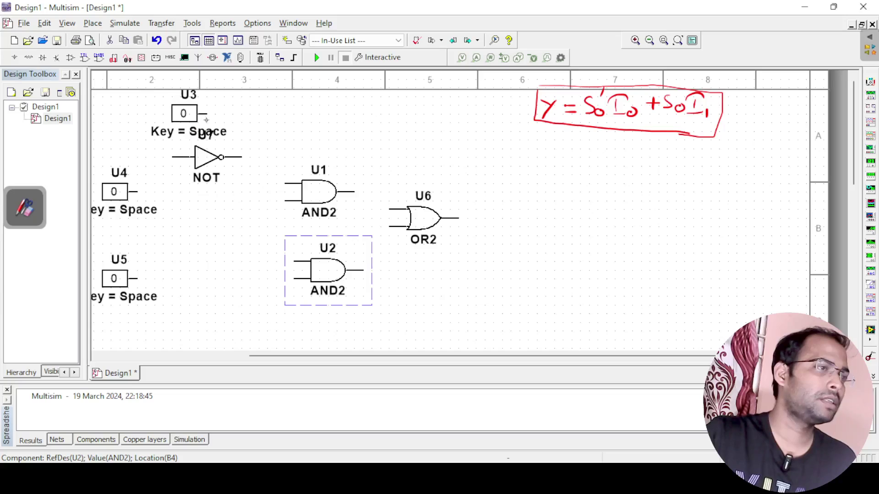
- Move digital constant U3 left, clear of the NOT gate, and wire its output to the NOT gate's input
drag(189, 118, 137, 118)
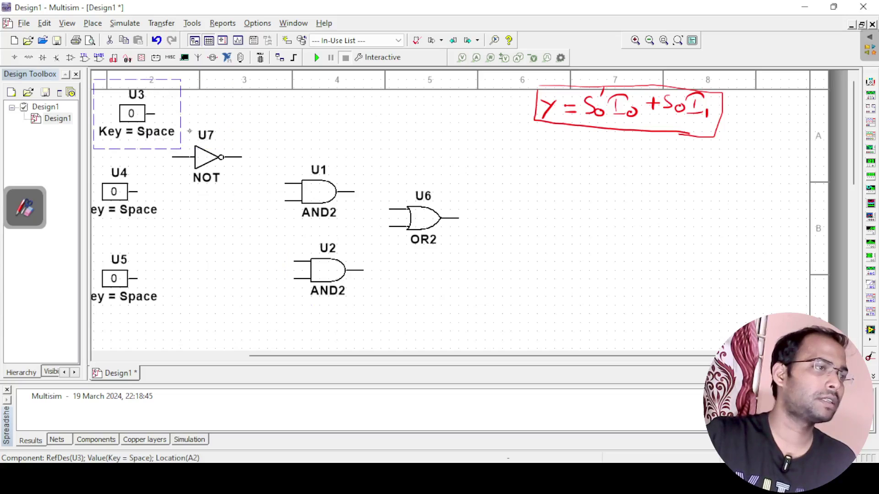
click(154, 113)
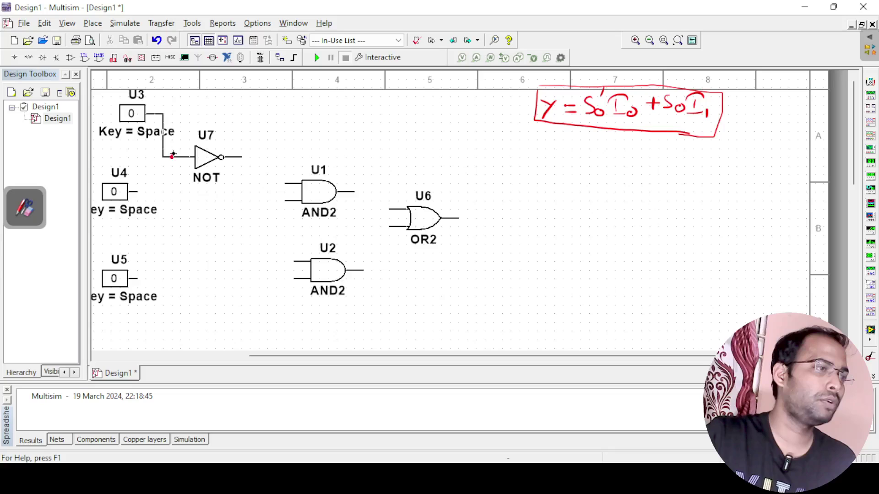
click(174, 157)
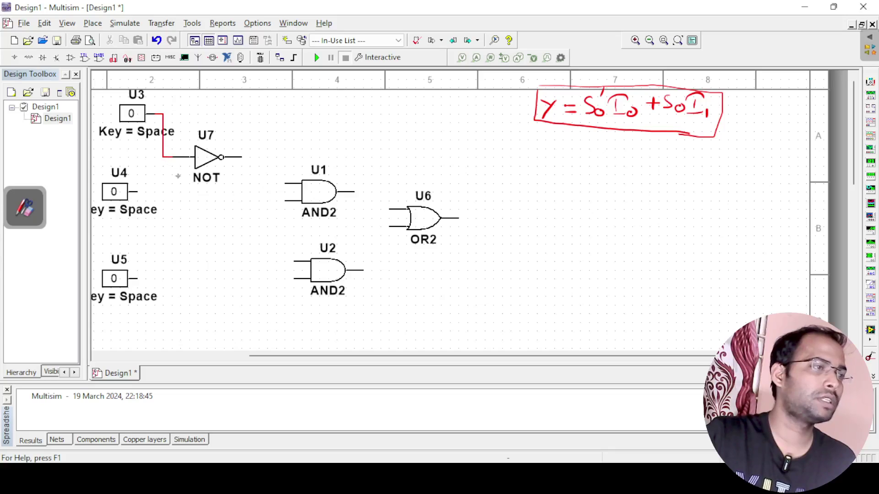
- Wire the NOT gate's output to the upper input of AND gate U1 and constant U4 to its lower input
click(242, 156)
click(285, 183)
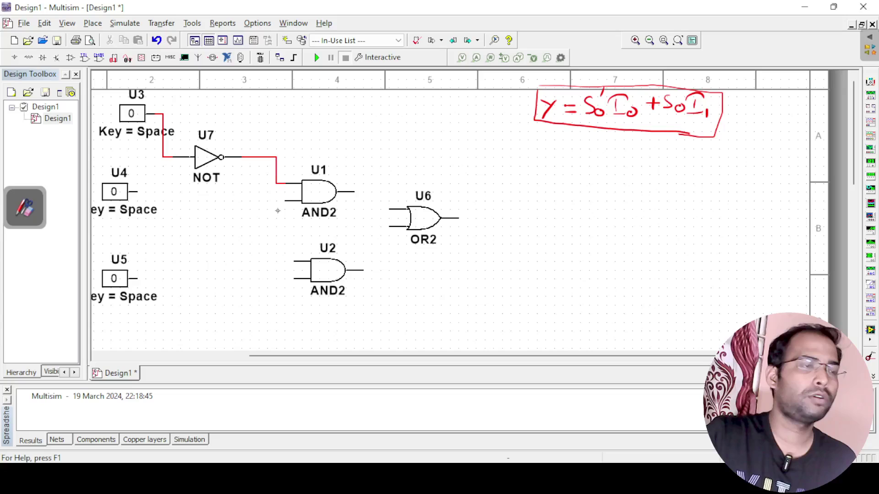
click(136, 192)
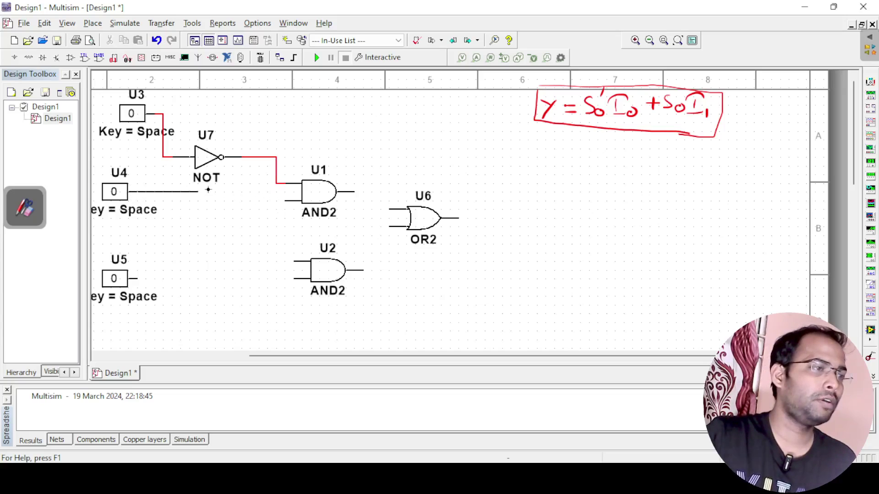
click(285, 200)
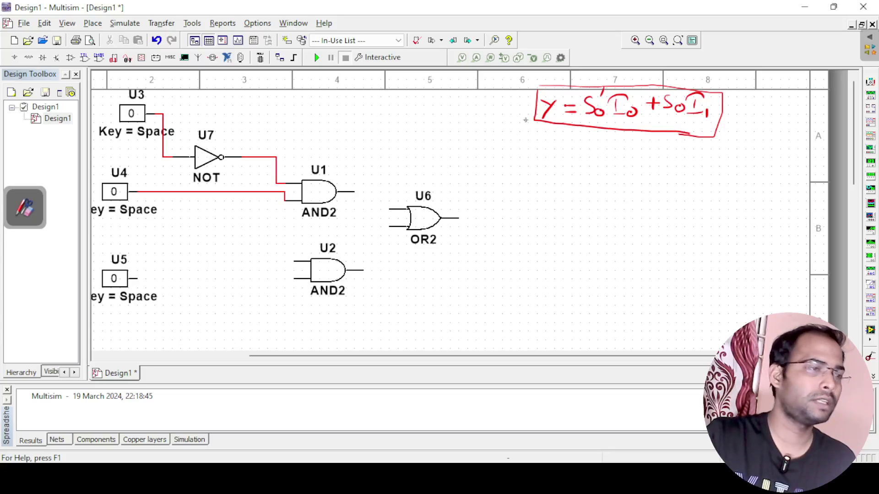
- Wire the upper input of AND gate U2 to the U3–NOT wire and digital constant U5 to U2's lower input
click(295, 261)
click(164, 158)
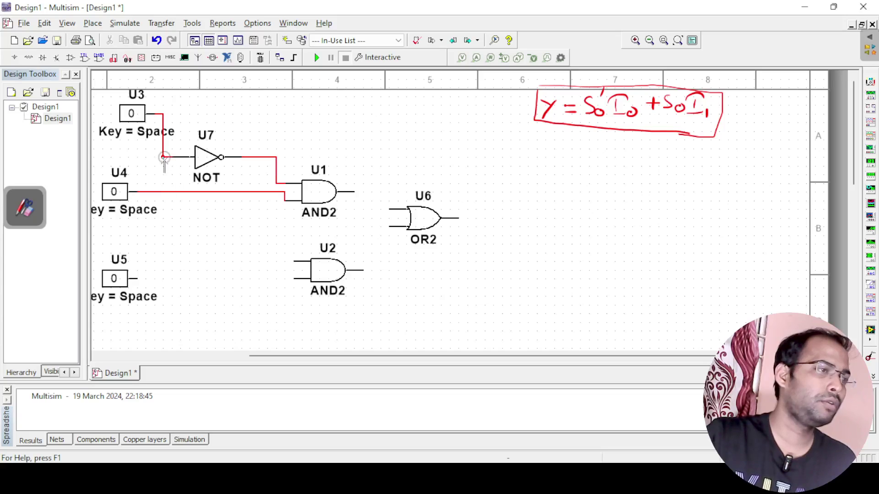
click(138, 279)
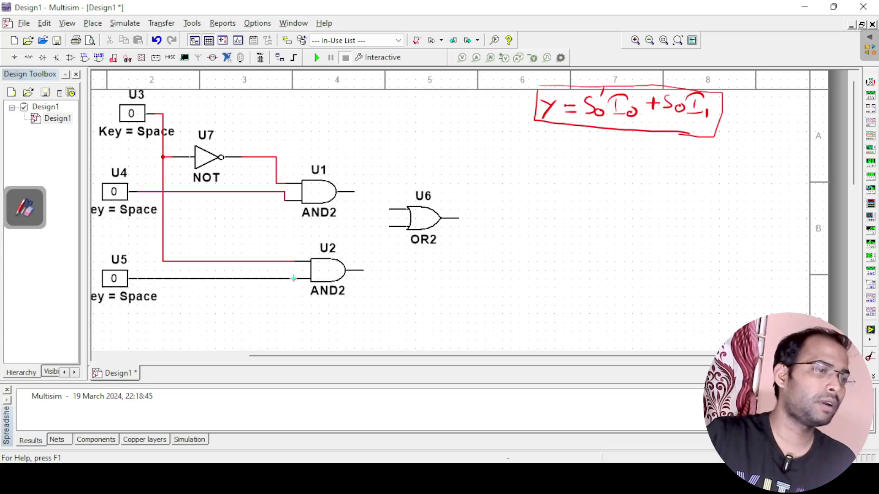
click(295, 279)
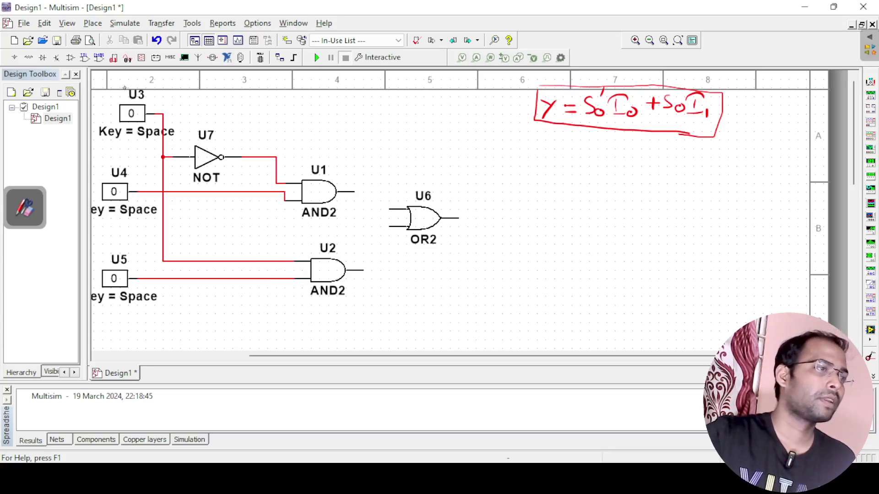
- Change the reference designator of digital constant U3 to S0
click(139, 95)
double_click(139, 95)
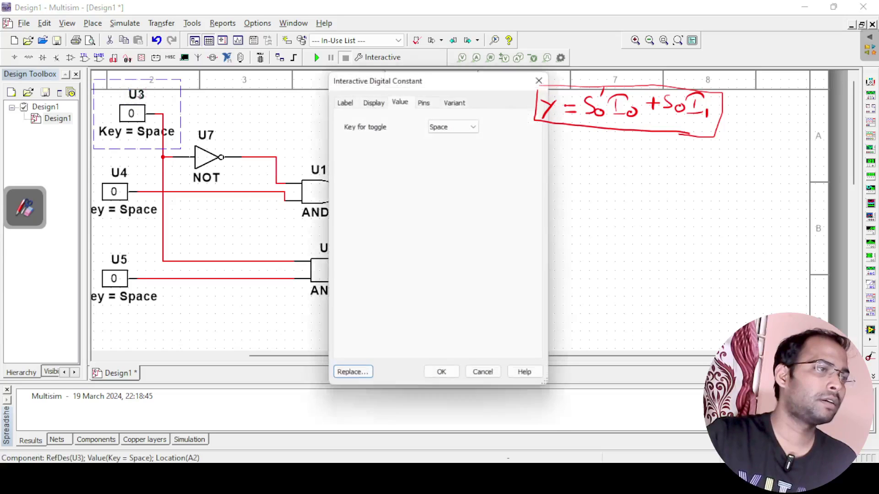
click(353, 101)
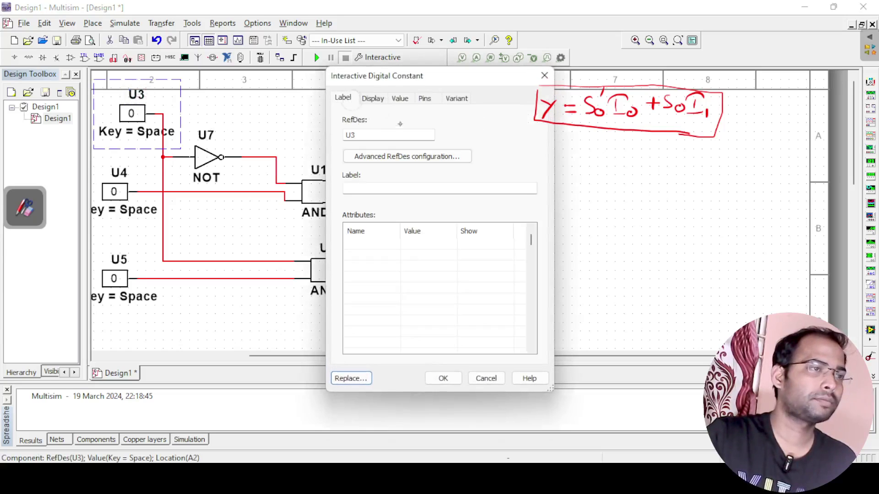
double_click(365, 137)
text(S0)
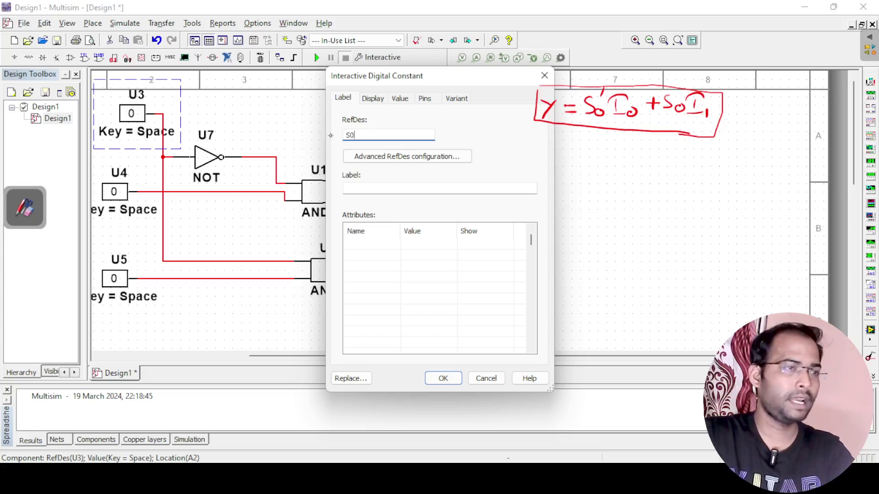
click(443, 378)
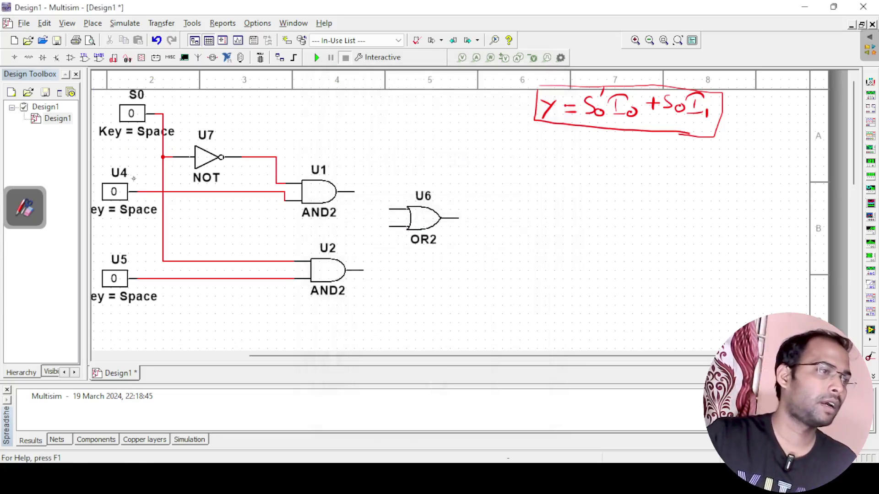
- Change the reference designator of digital constant U4 to I0
click(119, 172)
double_click(119, 173)
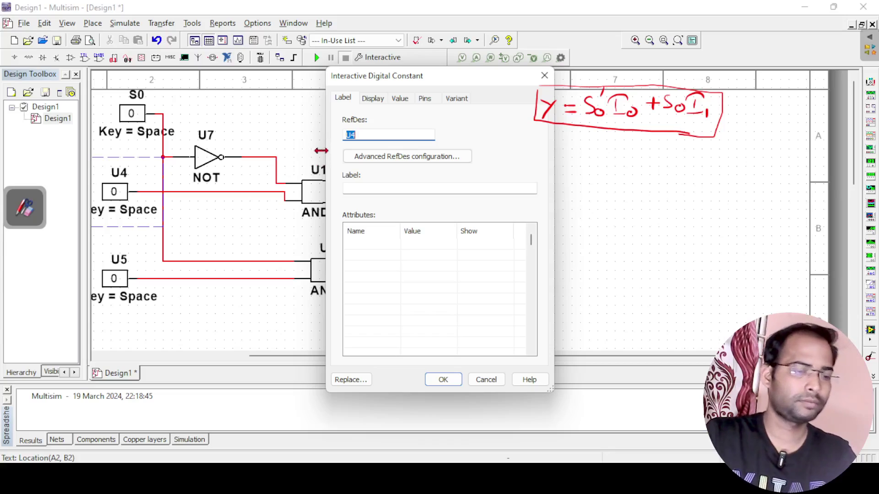
text(i0)
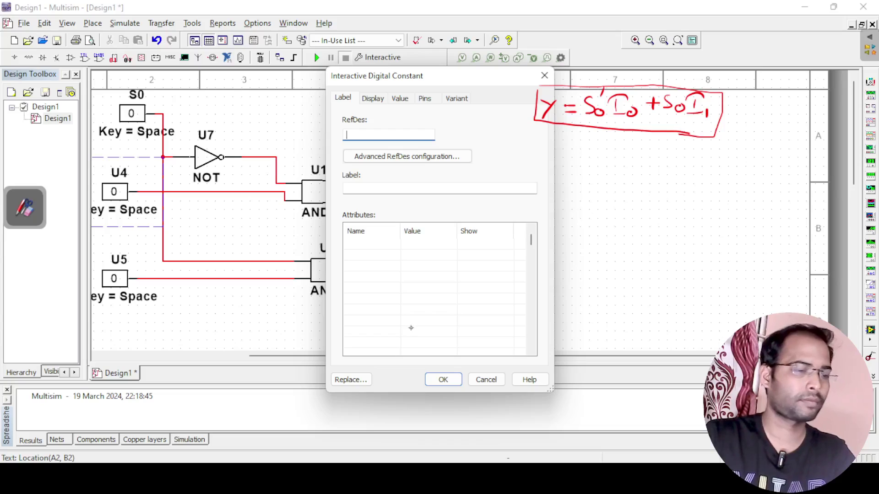
click(443, 379)
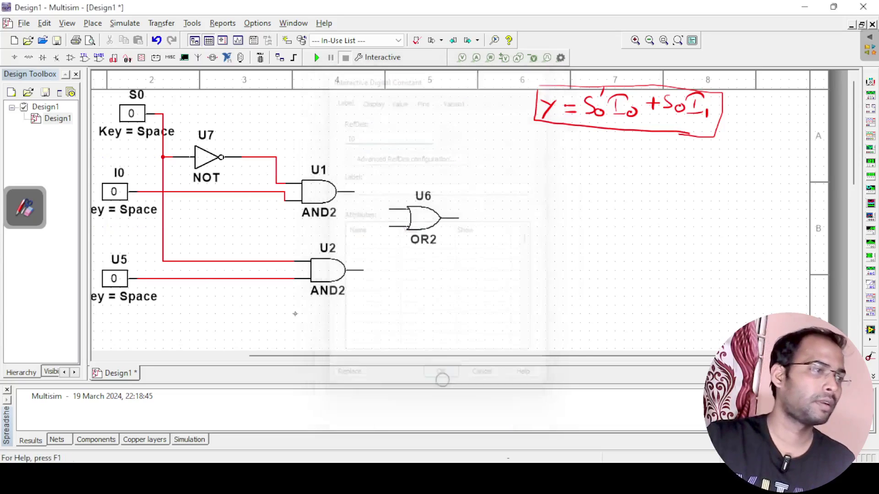
- Change the reference designator of digital constant U5 to I1
click(118, 260)
double_click(118, 260)
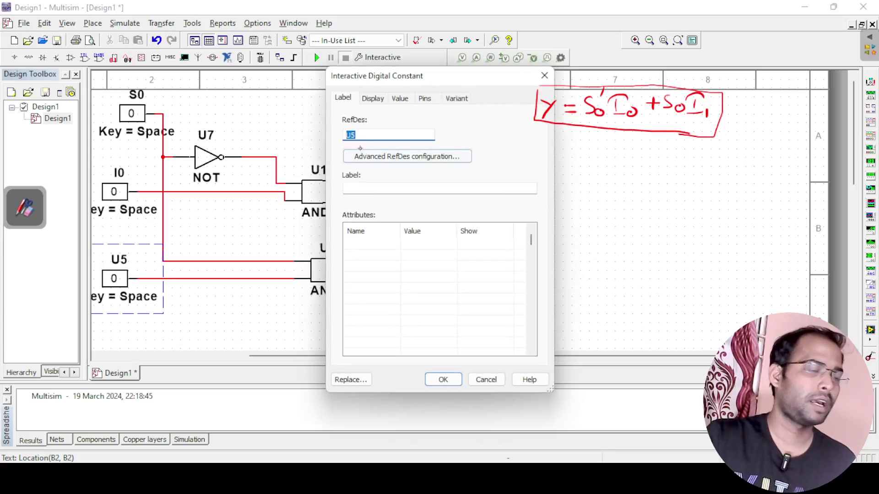
text(I1)
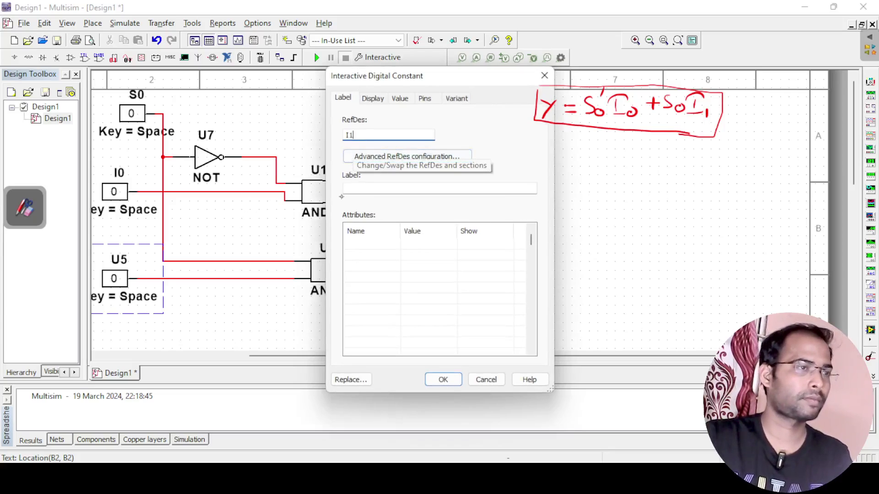
click(442, 380)
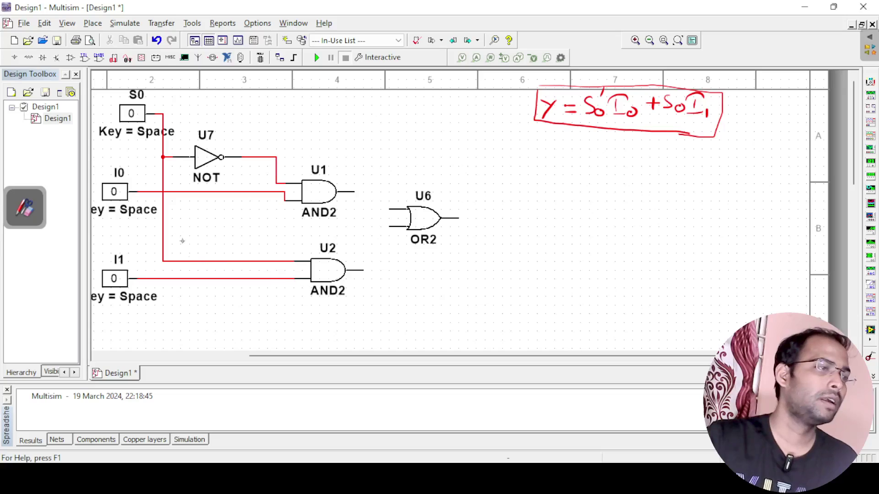
- Wire the output of AND gate U2 to the OR gate's lower input and U1's output to its upper input
click(365, 272)
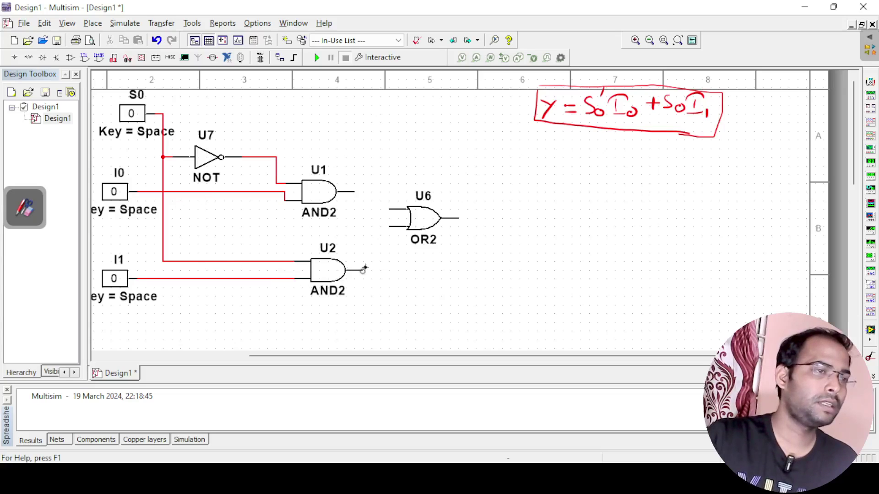
click(388, 226)
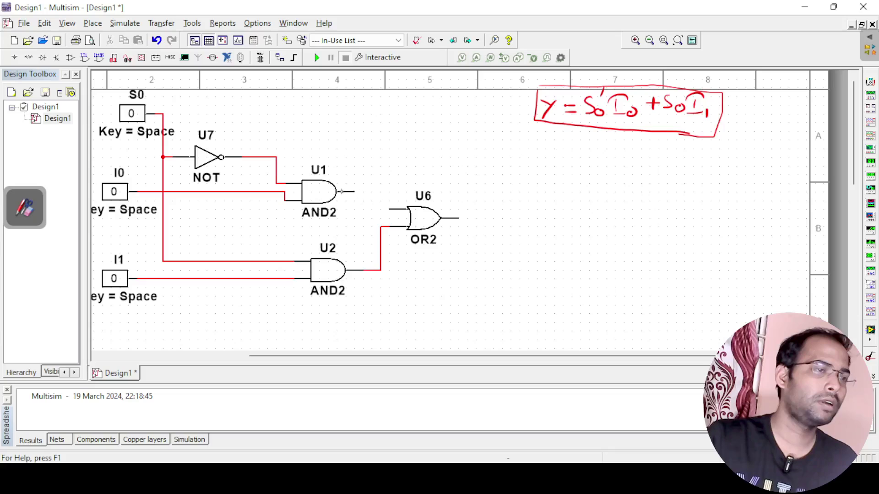
click(351, 192)
click(390, 210)
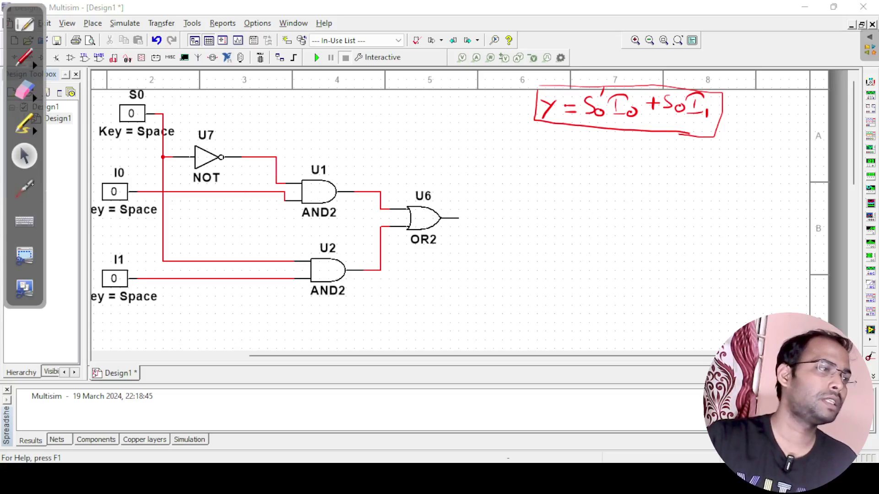
- Annotate the OR gate's output with a handwritten arrow and the expression S0'I0 + S0I1, then return to the schematic
click(25, 57)
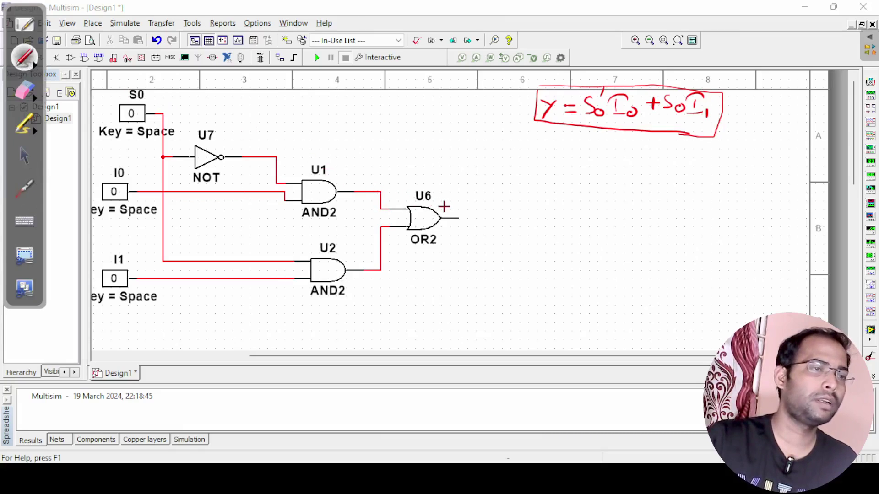
drag(442, 209, 467, 193)
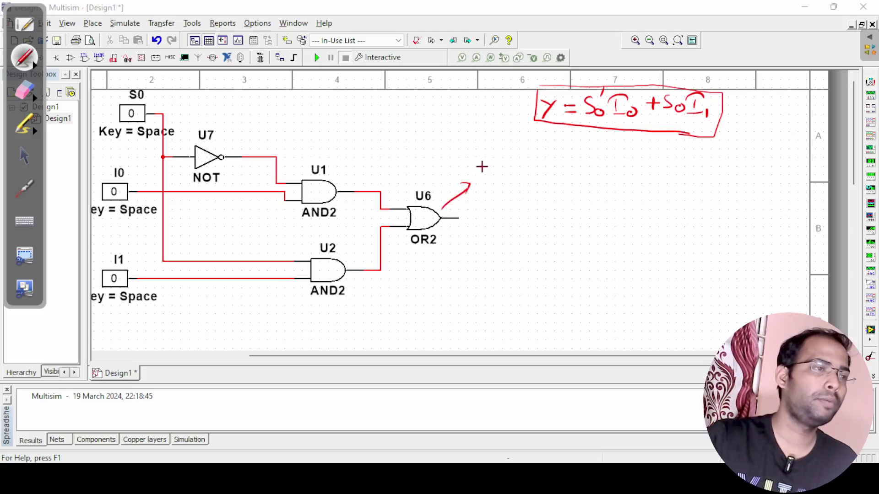
mouse_move(484, 160)
mouse_down()
mouse_move(476, 170)
mouse_move(493, 168)
mouse_move(490, 149)
mouse_up()
drag(498, 160, 540, 158)
mouse_move(535, 152)
mouse_down()
mouse_move(535, 164)
mouse_move(553, 163)
mouse_move(588, 148)
mouse_move(580, 163)
mouse_up()
drag(575, 163, 592, 161)
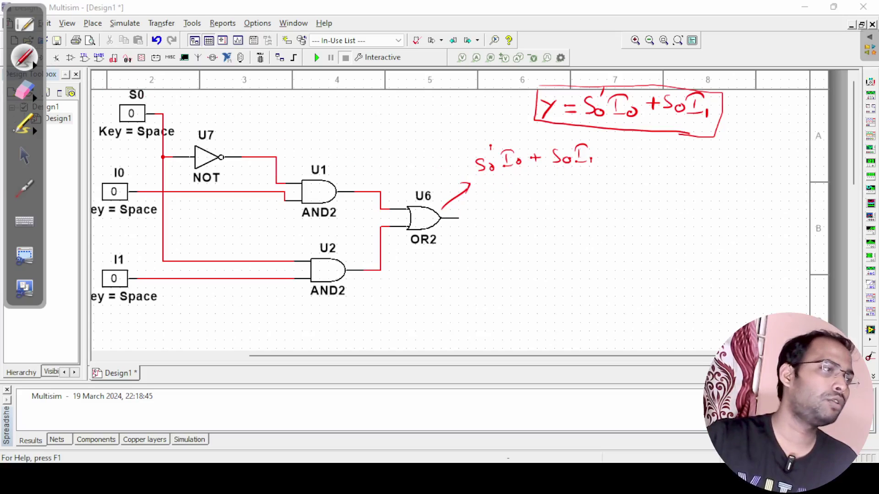
click(25, 156)
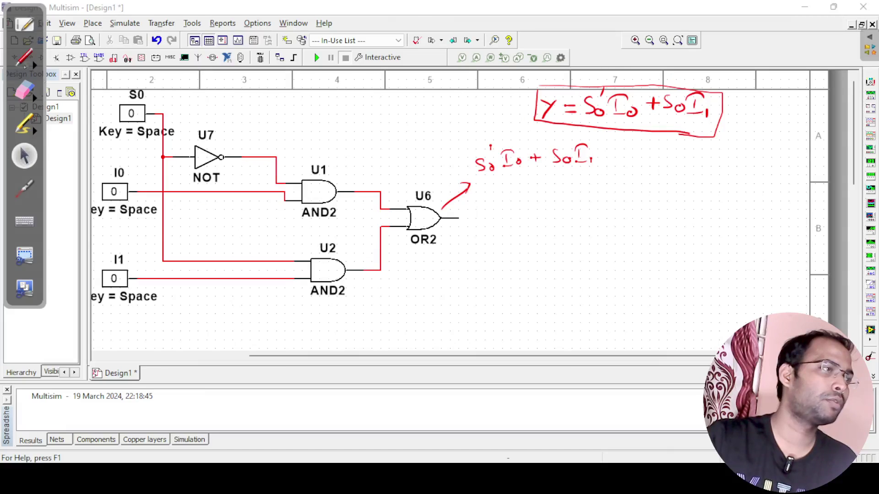
click(25, 24)
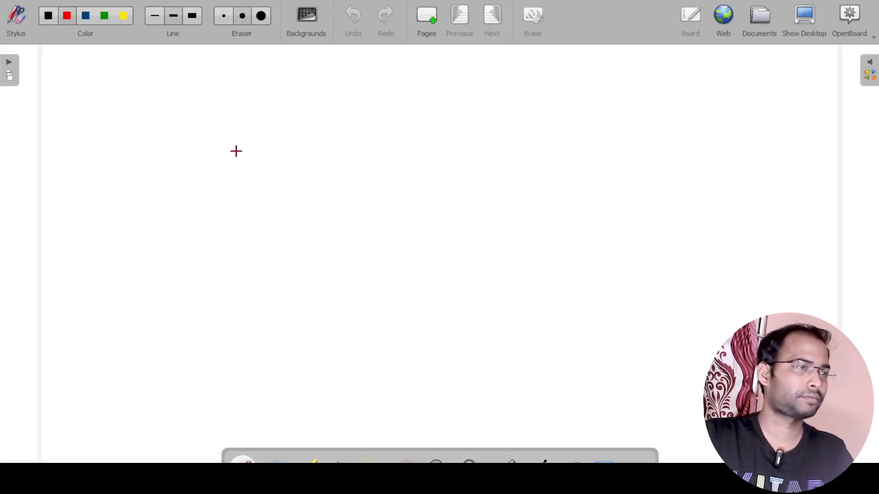
click(804, 19)
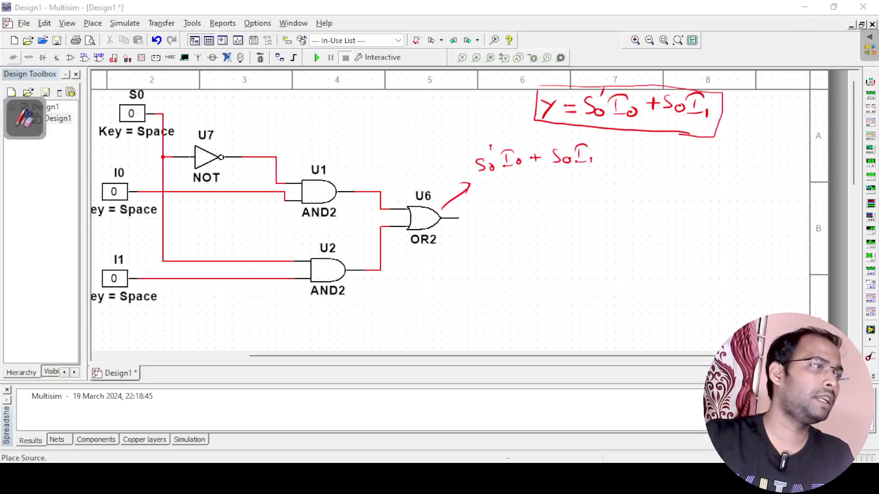
- Find PROBE_RED among all component groups and place one probe to the upper right of the OR gate
click(14, 58)
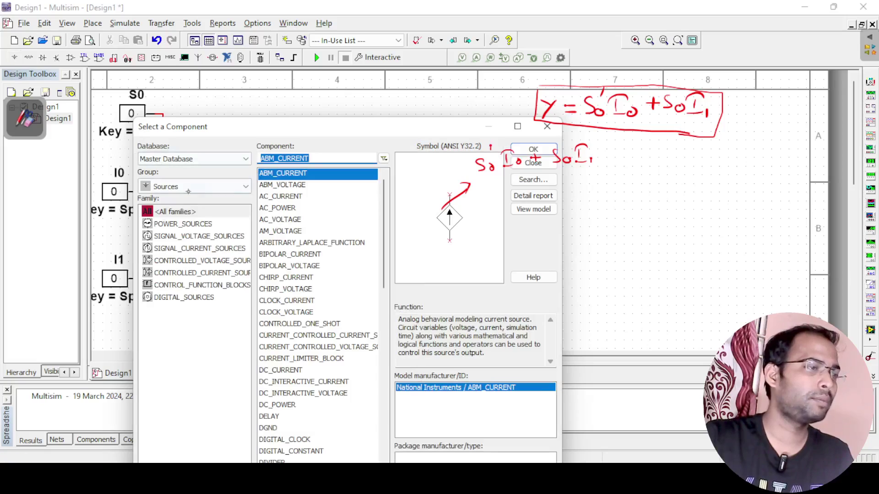
click(192, 186)
click(176, 200)
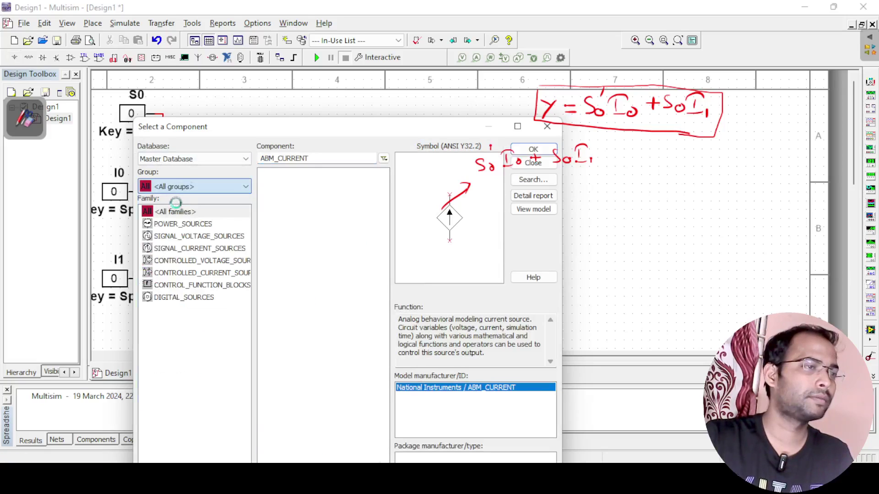
double_click(293, 158)
text(P)
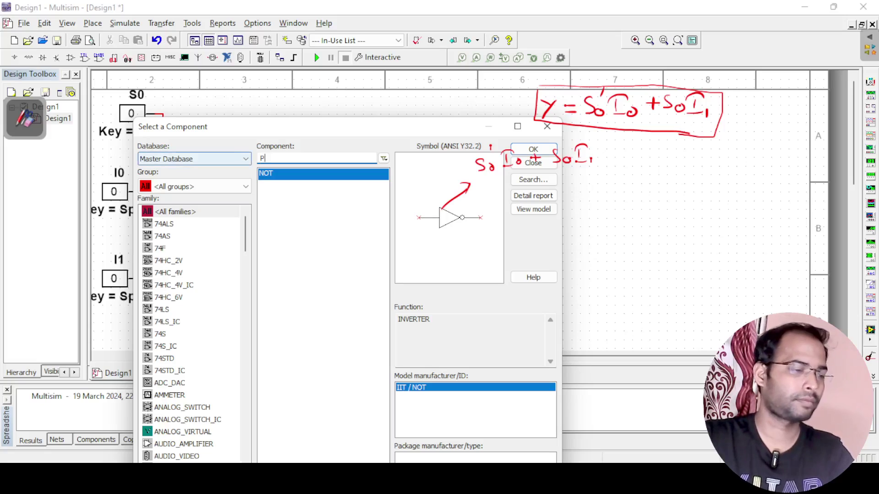
text(RO)
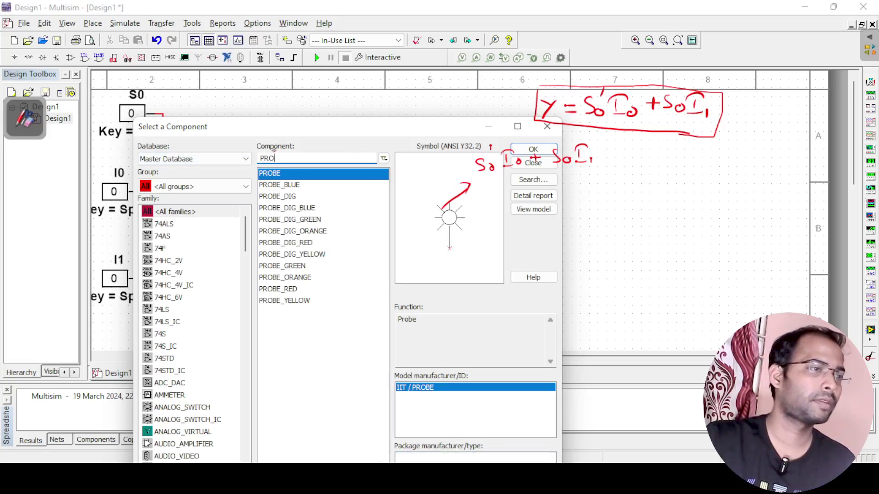
click(287, 290)
click(533, 150)
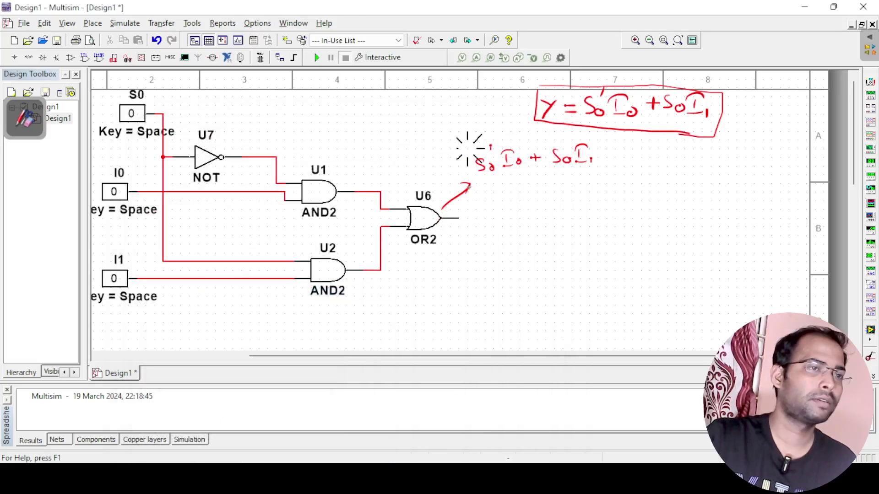
click(524, 212)
key(Escape)
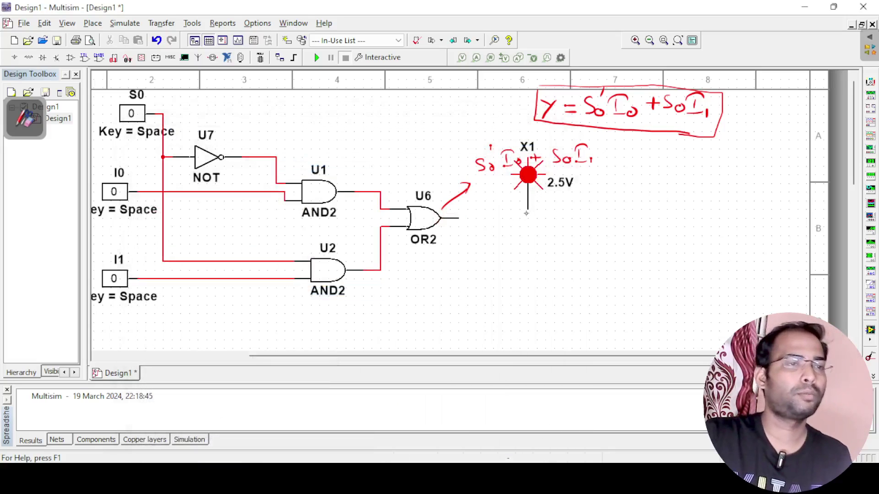
- Wire the red probe to the OR gate's output and run the interactive simulation
click(527, 214)
click(458, 218)
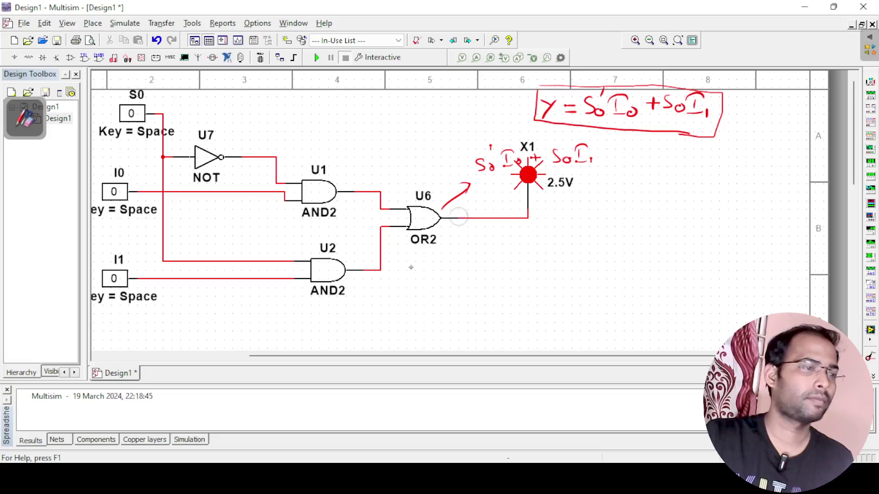
drag(363, 354, 304, 354)
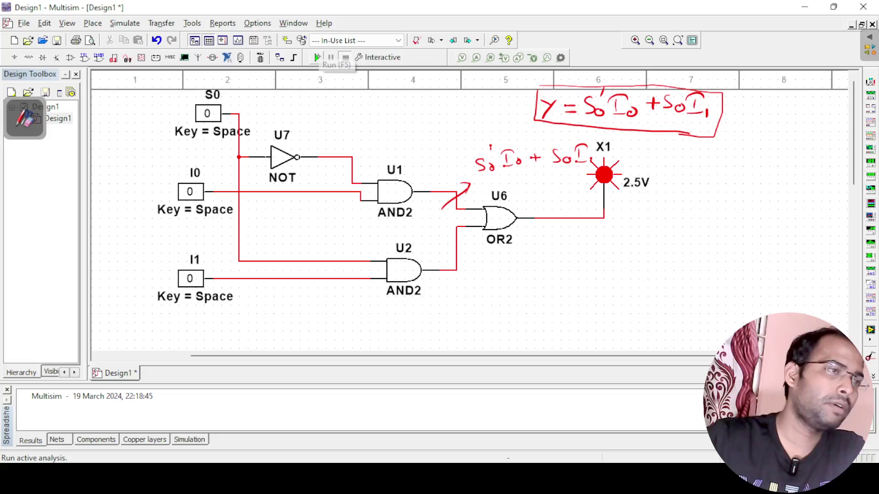
click(316, 57)
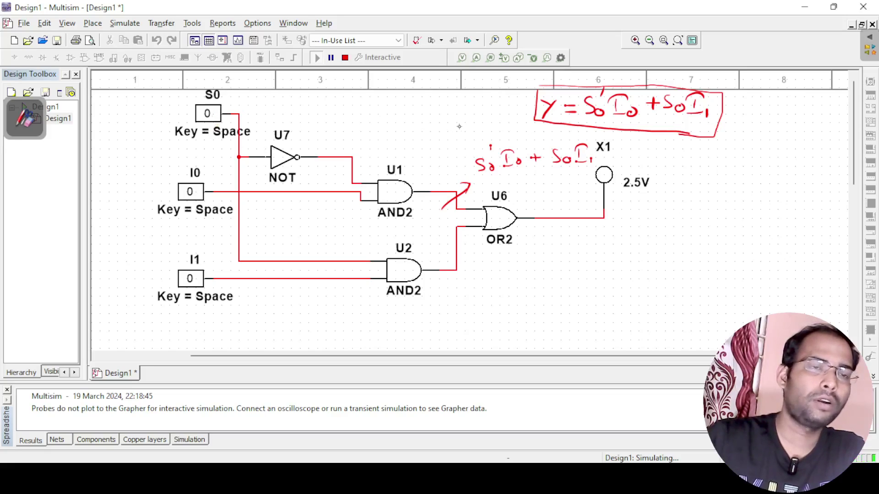
- Handwrite a truth table beside the probe with columns S0 and Y, listing 0 as I0 and 1 as I1
click(24, 118)
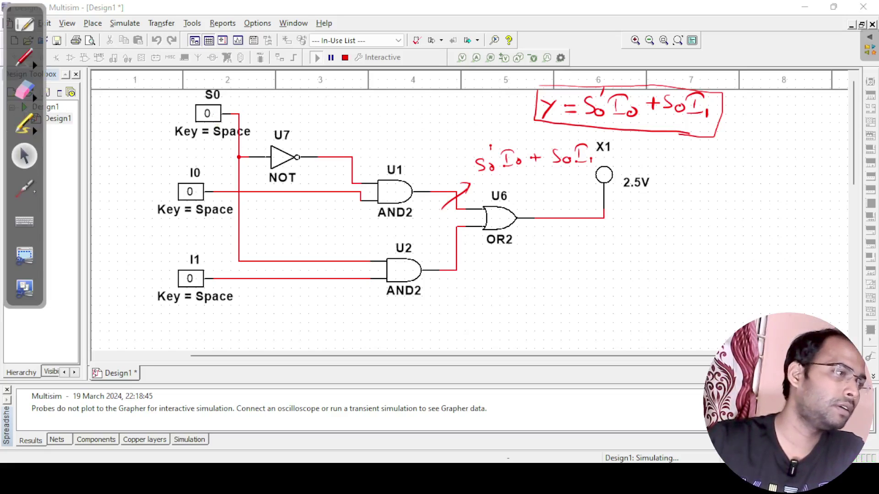
click(25, 57)
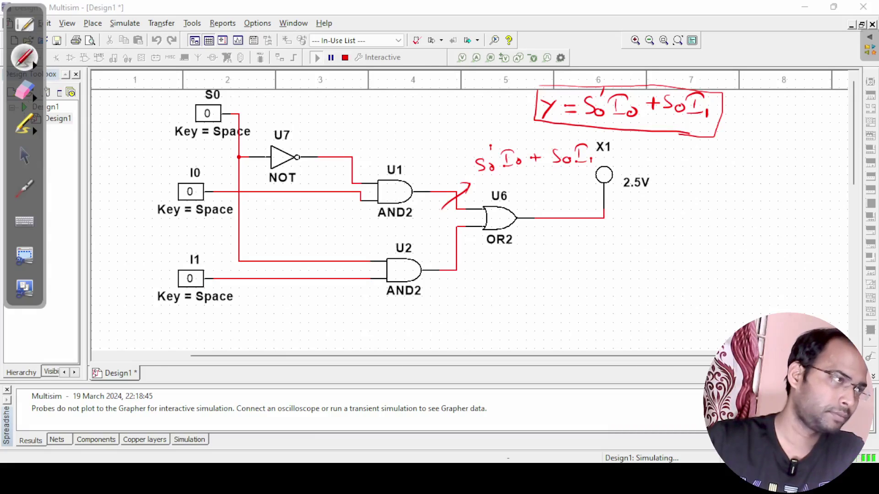
mouse_move(721, 154)
mouse_down()
mouse_move(713, 163)
mouse_move(731, 163)
mouse_up()
mouse_move(783, 148)
mouse_down()
mouse_move(789, 162)
mouse_move(760, 268)
mouse_up()
drag(712, 175, 826, 173)
mouse_move(732, 185)
mouse_down()
mouse_move(787, 196)
mouse_move(798, 189)
mouse_up()
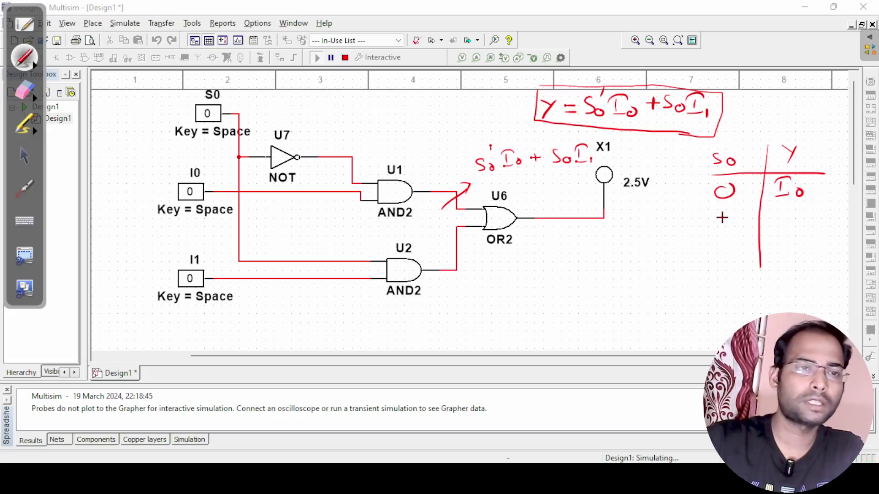
drag(725, 220, 726, 234)
mouse_move(787, 224)
mouse_down()
mouse_move(788, 235)
mouse_move(800, 235)
mouse_up()
mouse_move(778, 221)
mouse_down()
mouse_move(796, 219)
mouse_move(801, 239)
mouse_up()
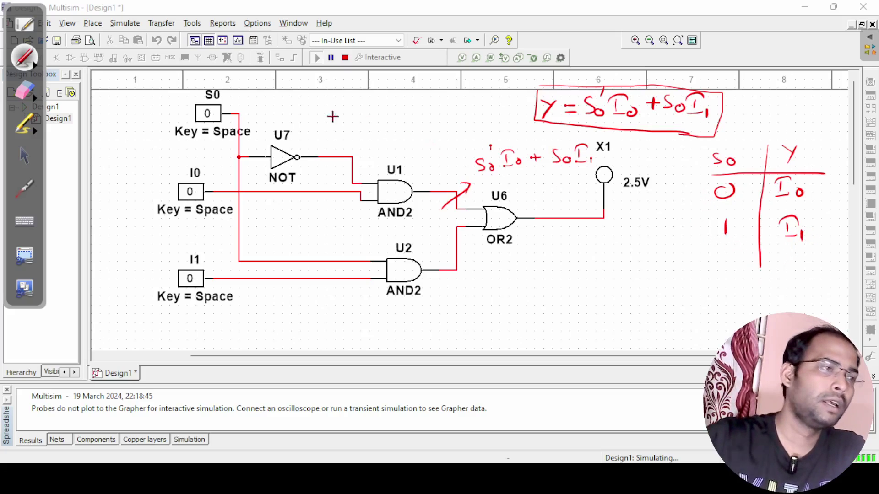
- With S0 at 0, test the probe's response by switching I0 to 1 and back to 0, and toggling I1 the same way
click(24, 155)
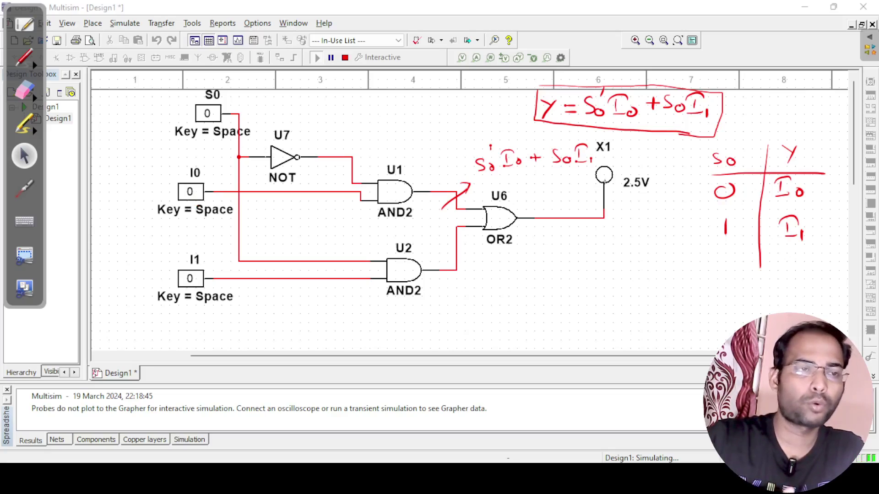
click(190, 192)
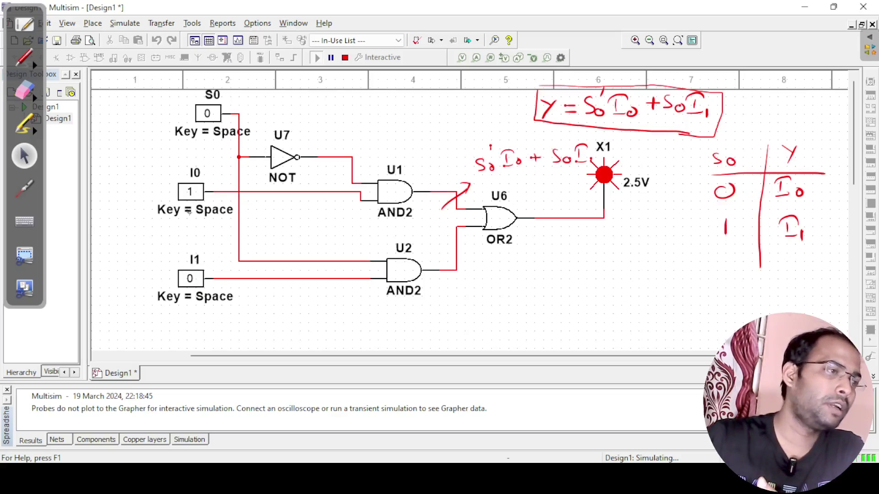
click(191, 195)
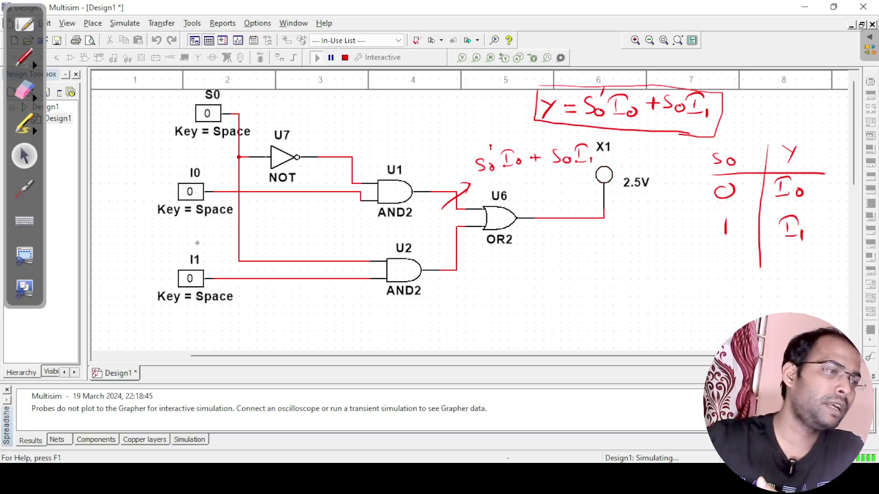
click(192, 286)
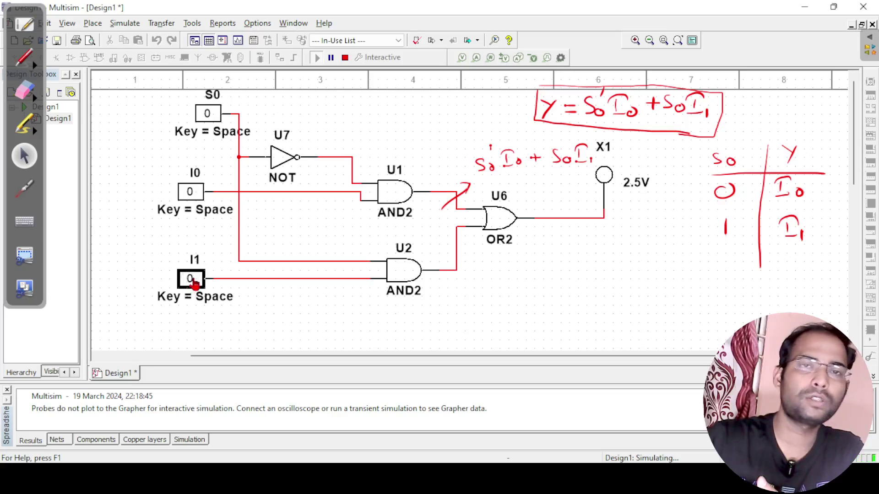
click(196, 283)
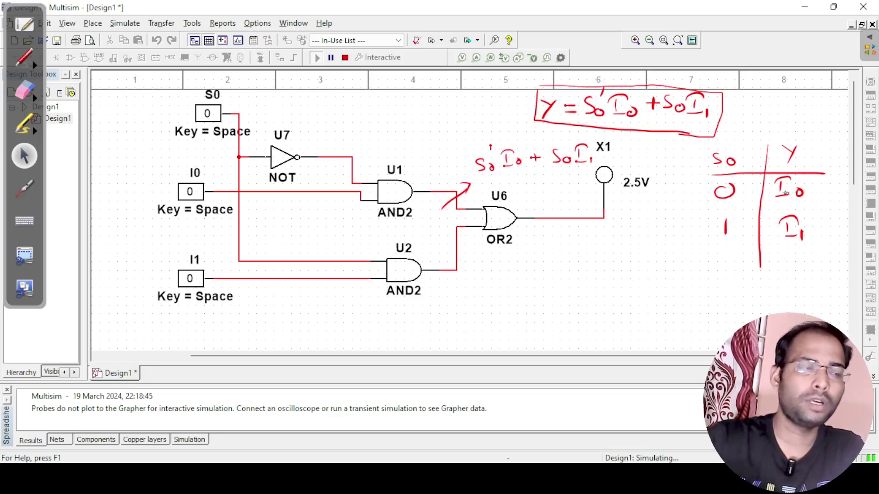
- Set the select input S0 to 1 and the data input I1 to 1 to test the second truth-table row
click(207, 114)
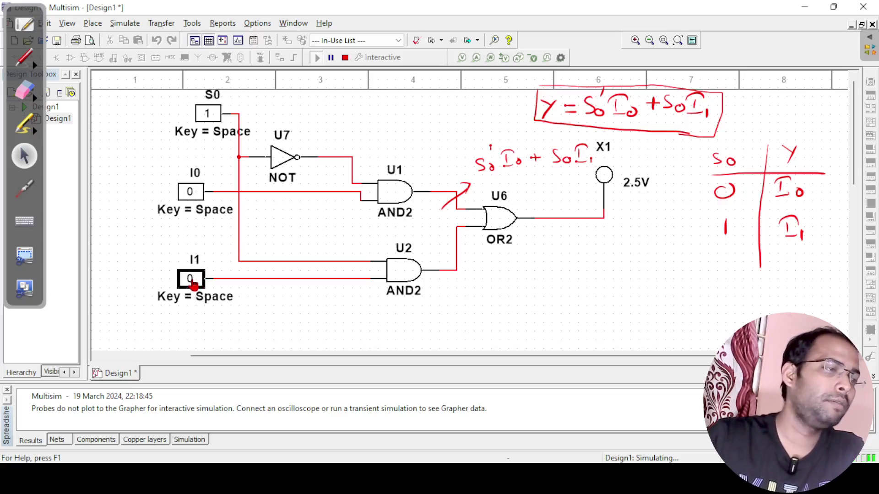
click(190, 277)
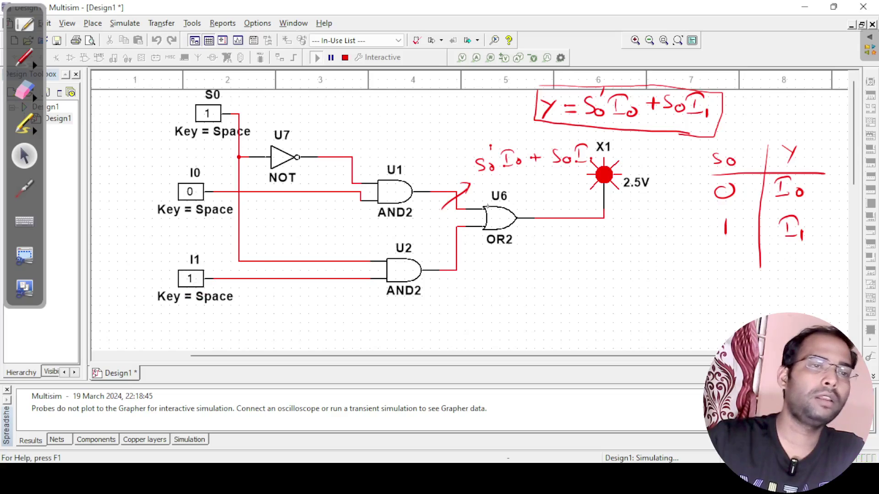